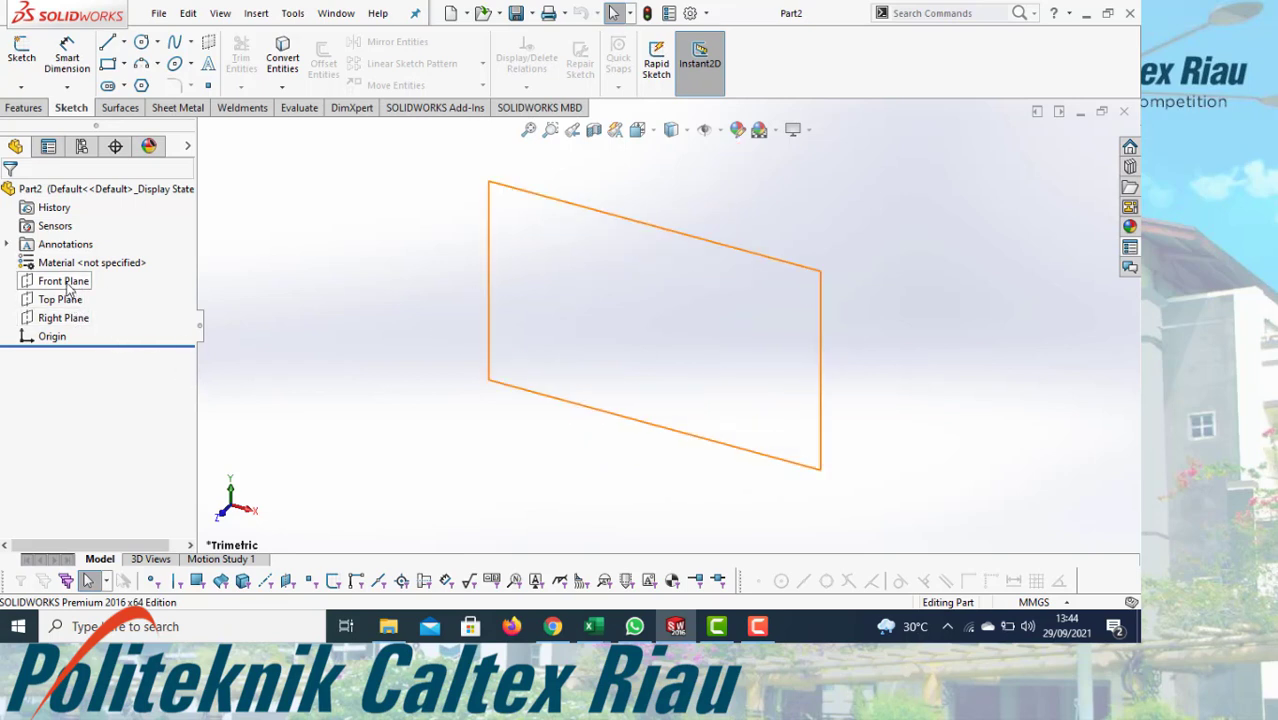
# On the Front Plane, sketch a horizontal straight slot from the origin, about 72 mm between arc centres and about 48 mm wide.
pyautogui.rightClick(67, 284)
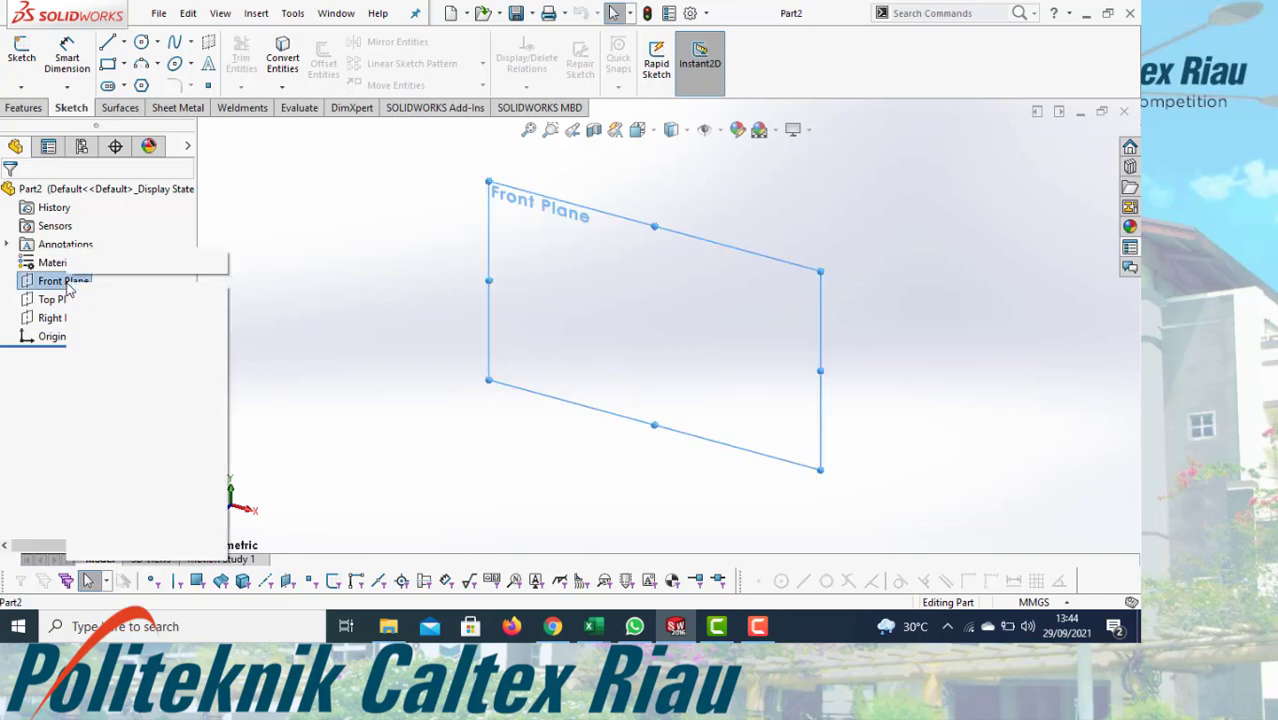
pyautogui.click(79, 261)
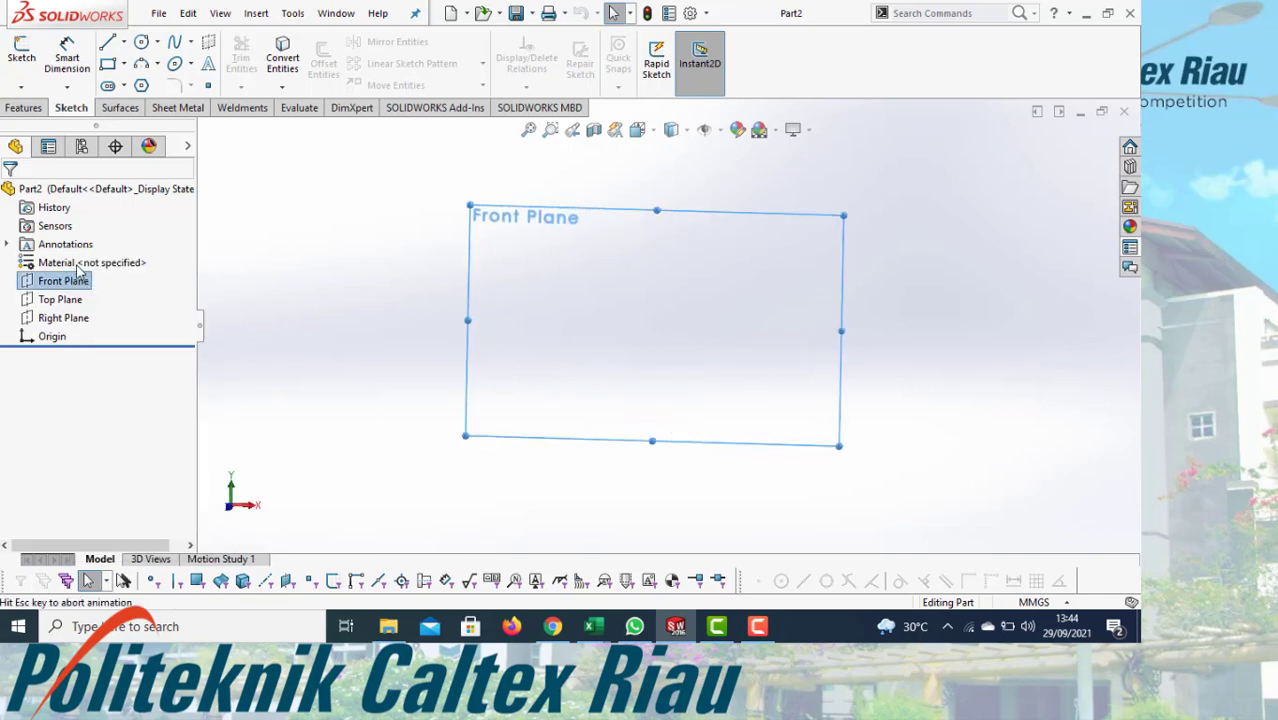
pyautogui.click(123, 86)
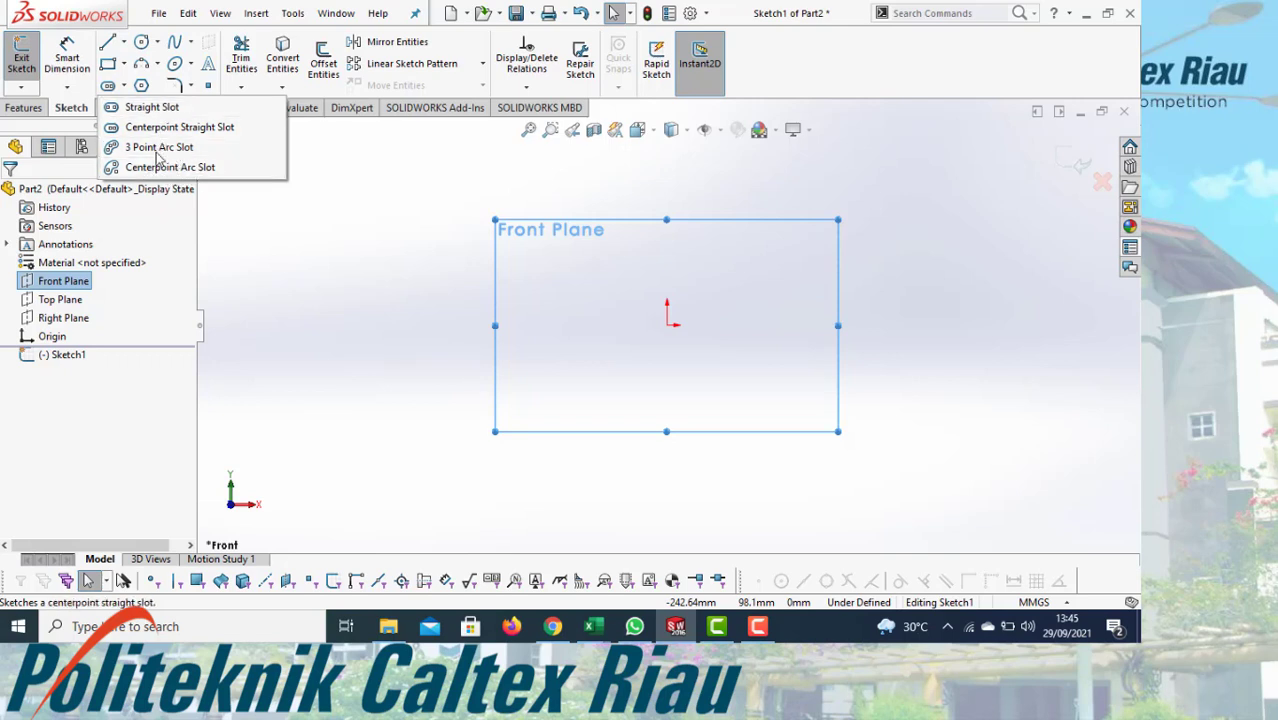
pyautogui.moveTo(160, 43)
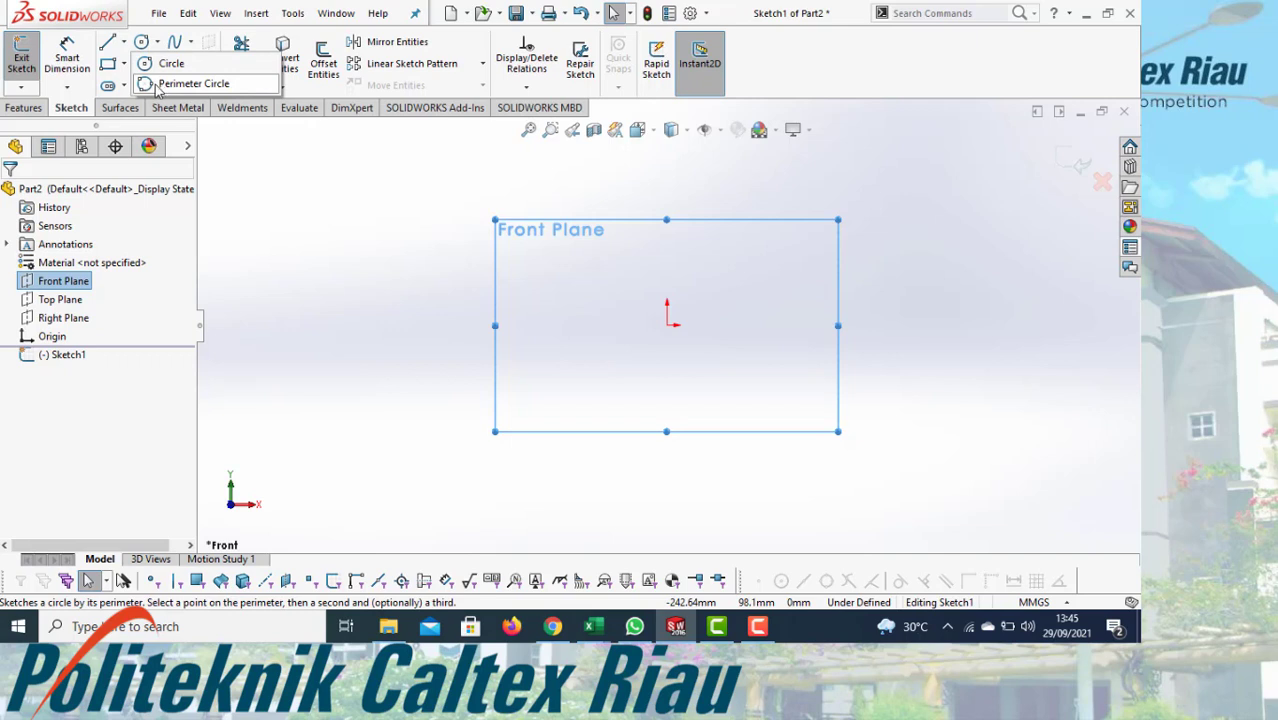
pyautogui.moveTo(121, 91)
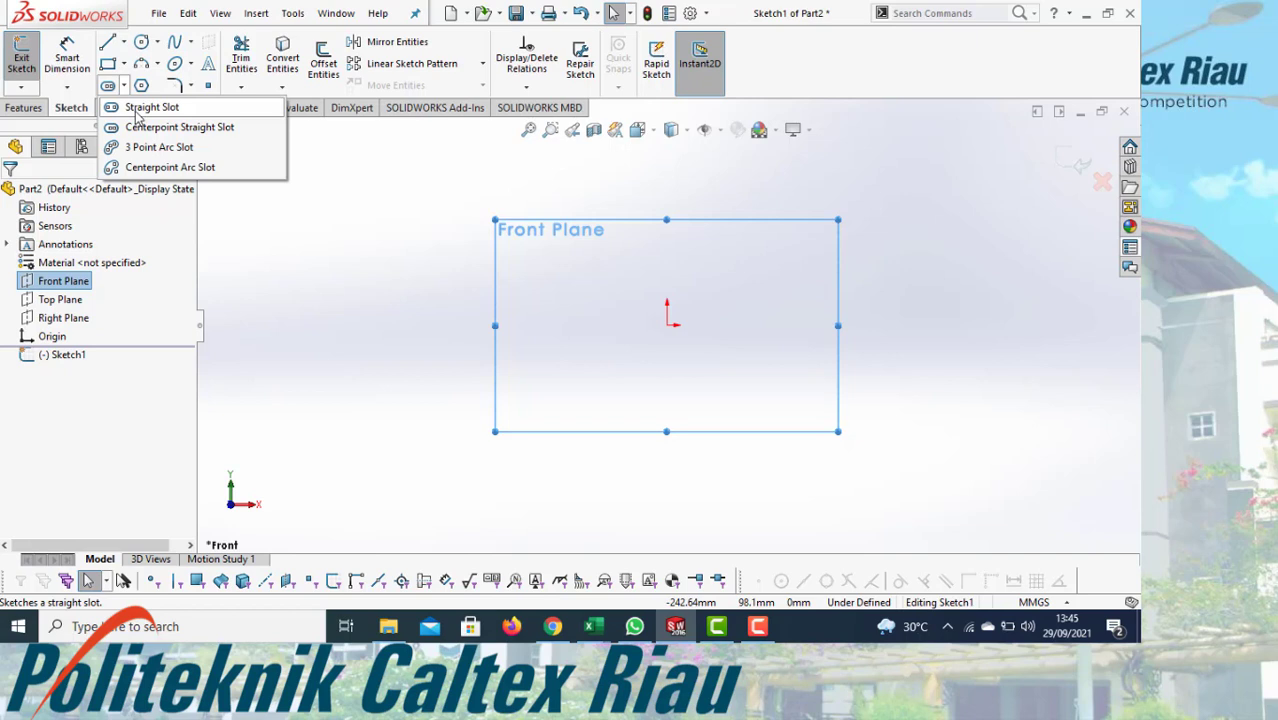
pyautogui.click(140, 110)
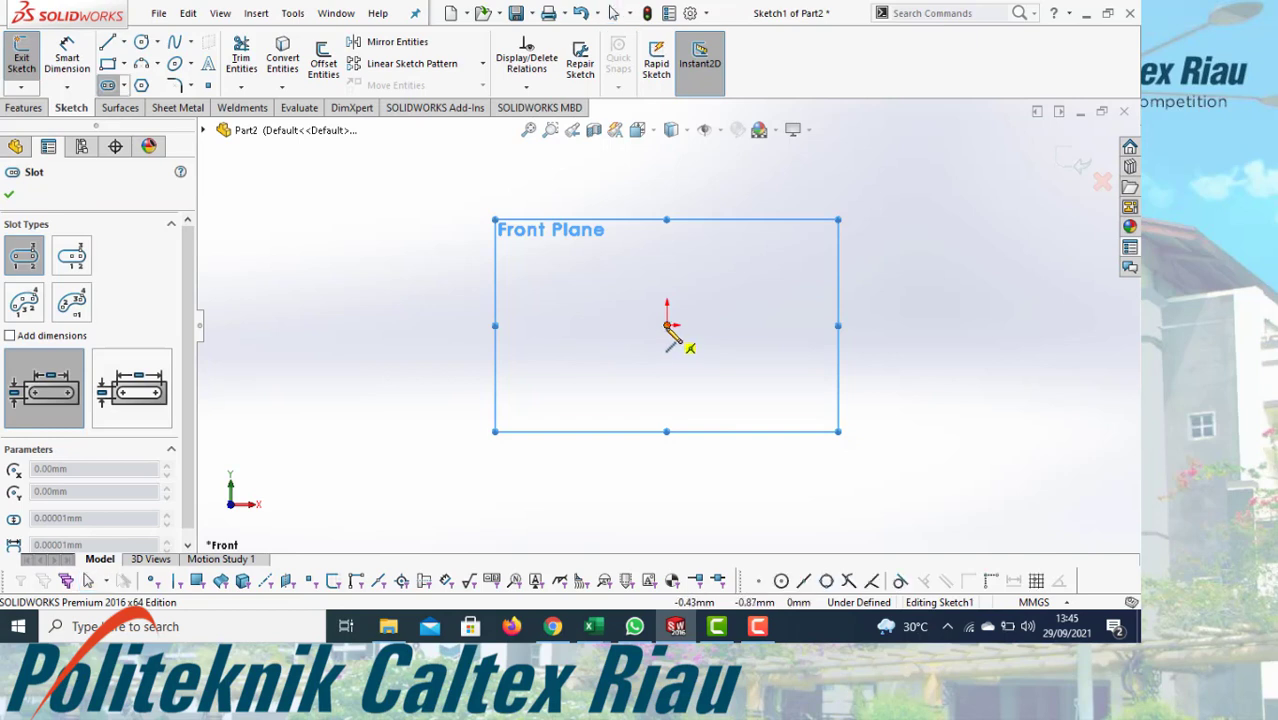
pyautogui.click(668, 326)
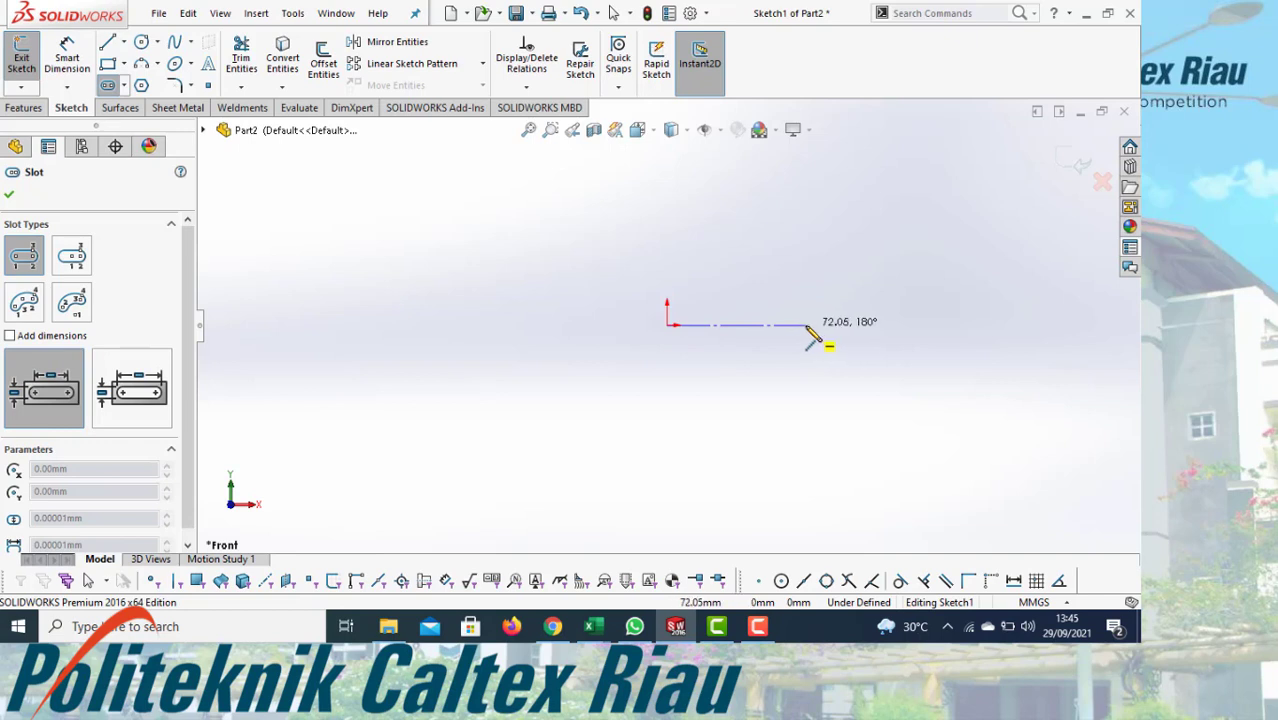
pyautogui.click(806, 325)
pyautogui.click(836, 289)
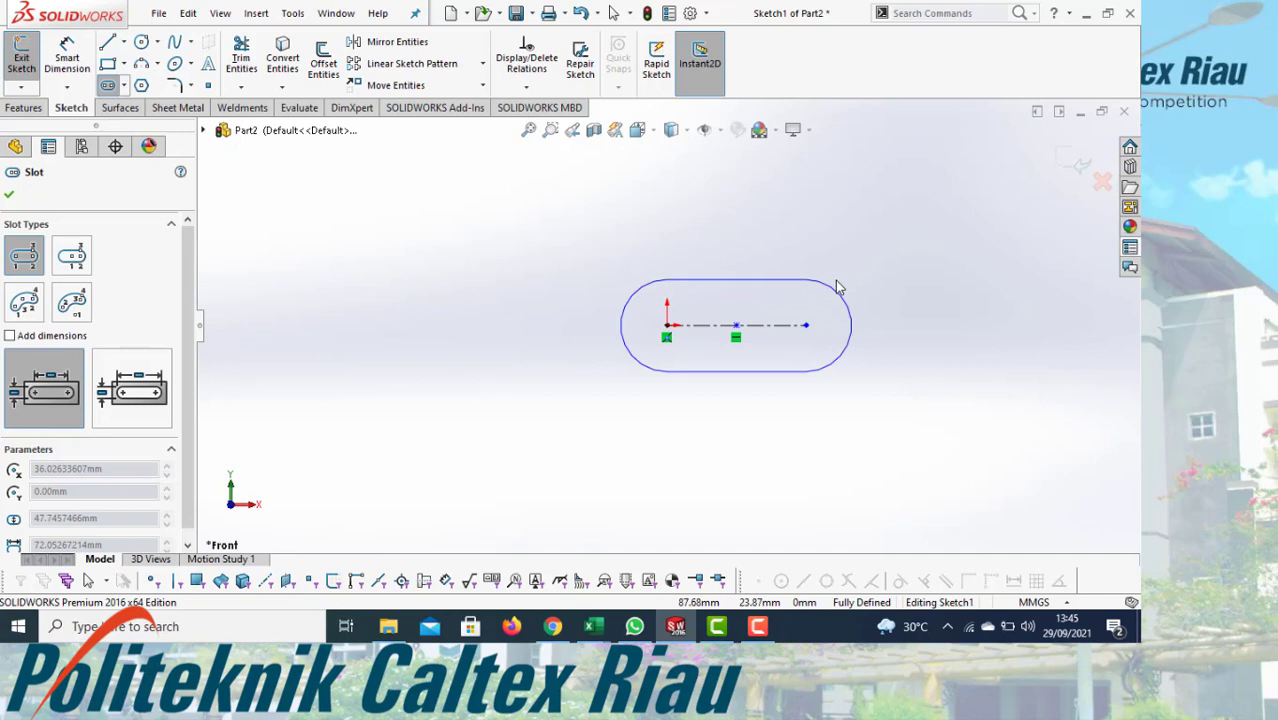
pyautogui.click(839, 284)
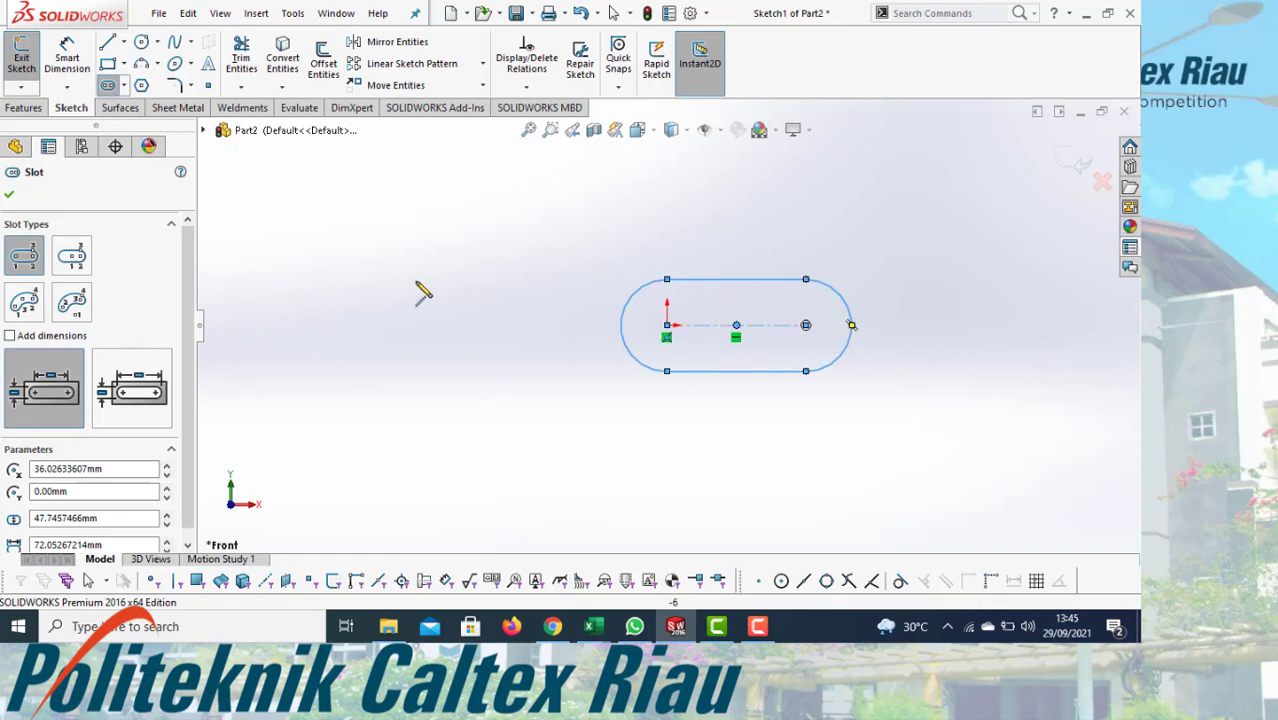
# Dimension the radius of the slot's end arc at the origin as 20 mm.
pyautogui.click(66, 58)
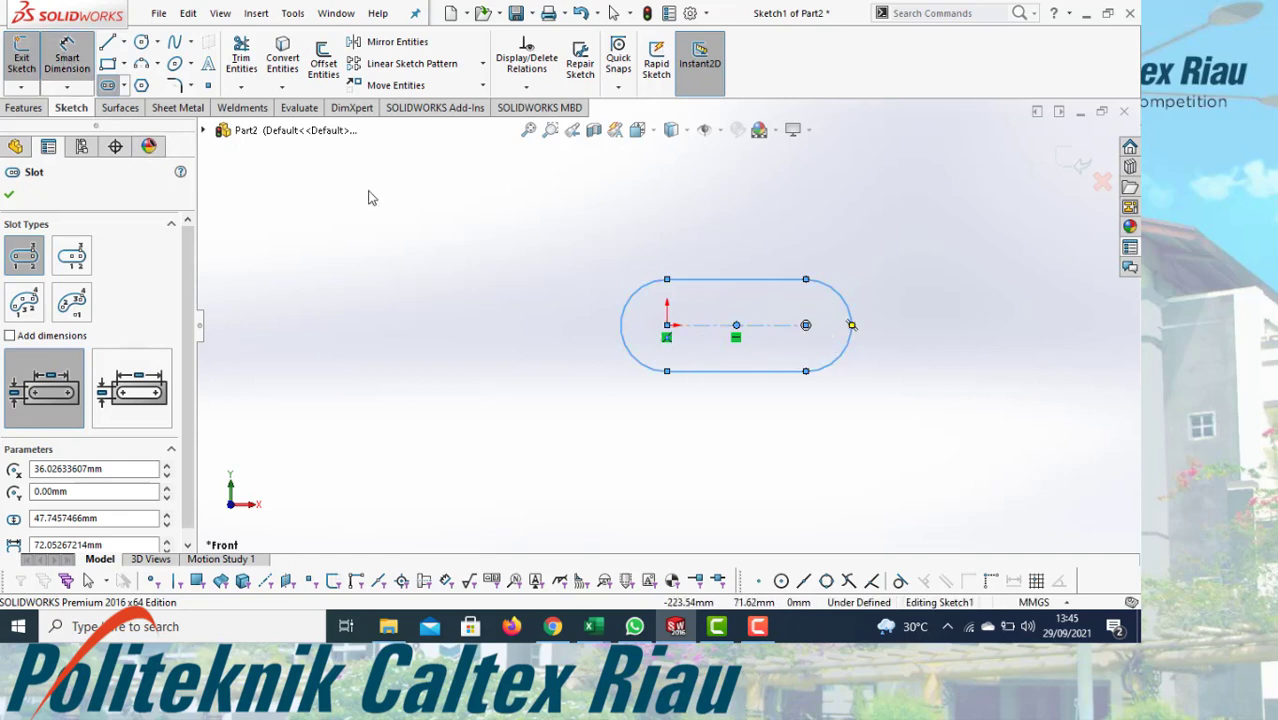
pyautogui.click(598, 291)
pyautogui.click(600, 289)
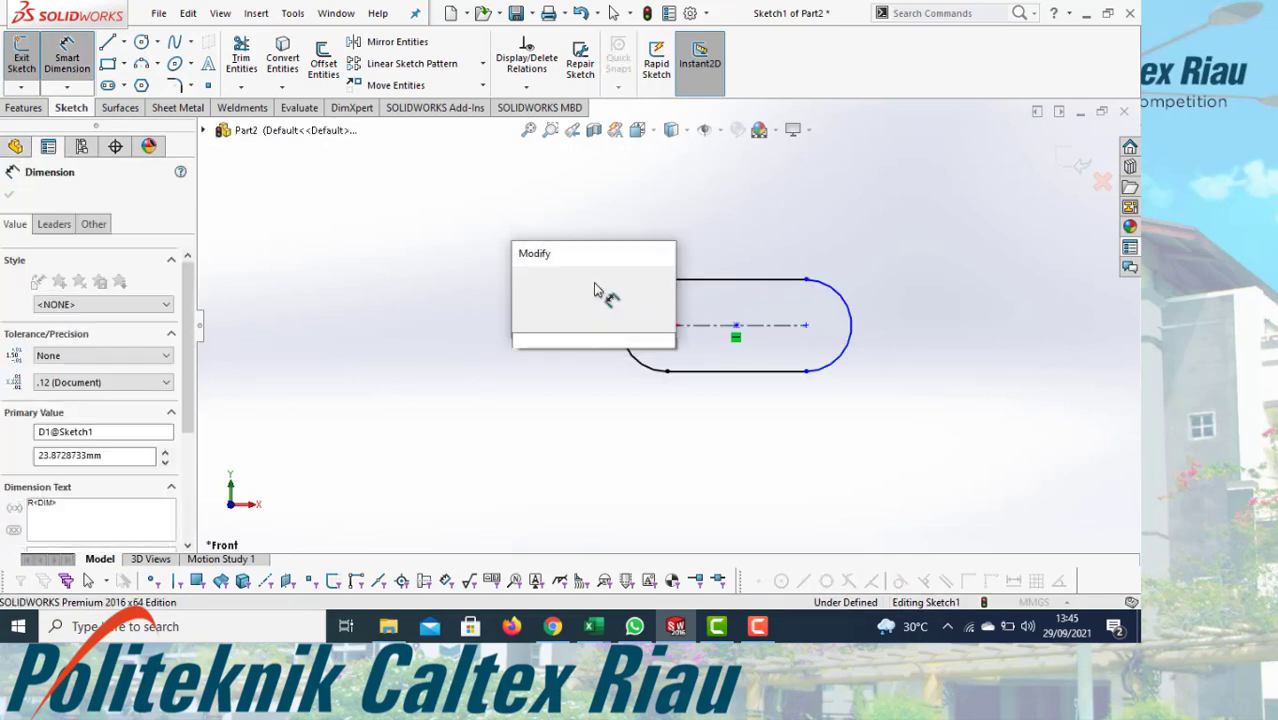
pyautogui.write('20')
pyautogui.press('Return')
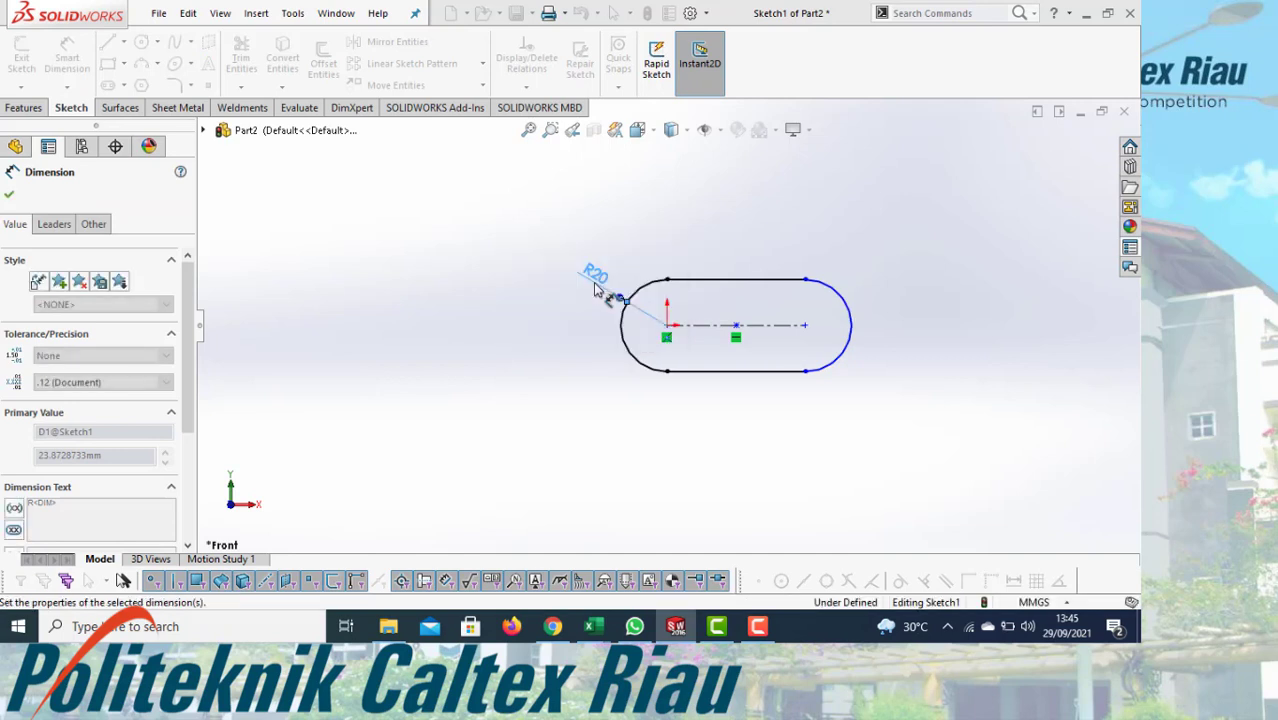
# Dimension the slot's upper straight edge as 50 mm.
pyautogui.click(707, 279)
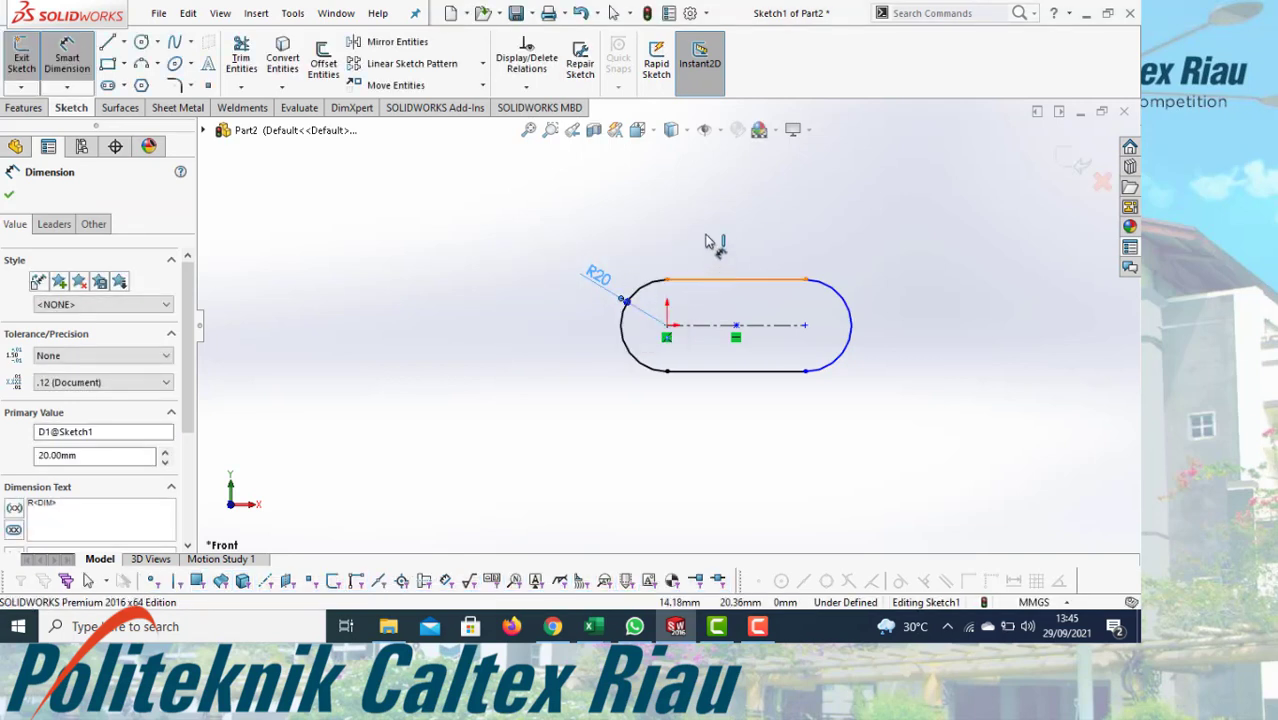
pyautogui.click(707, 240)
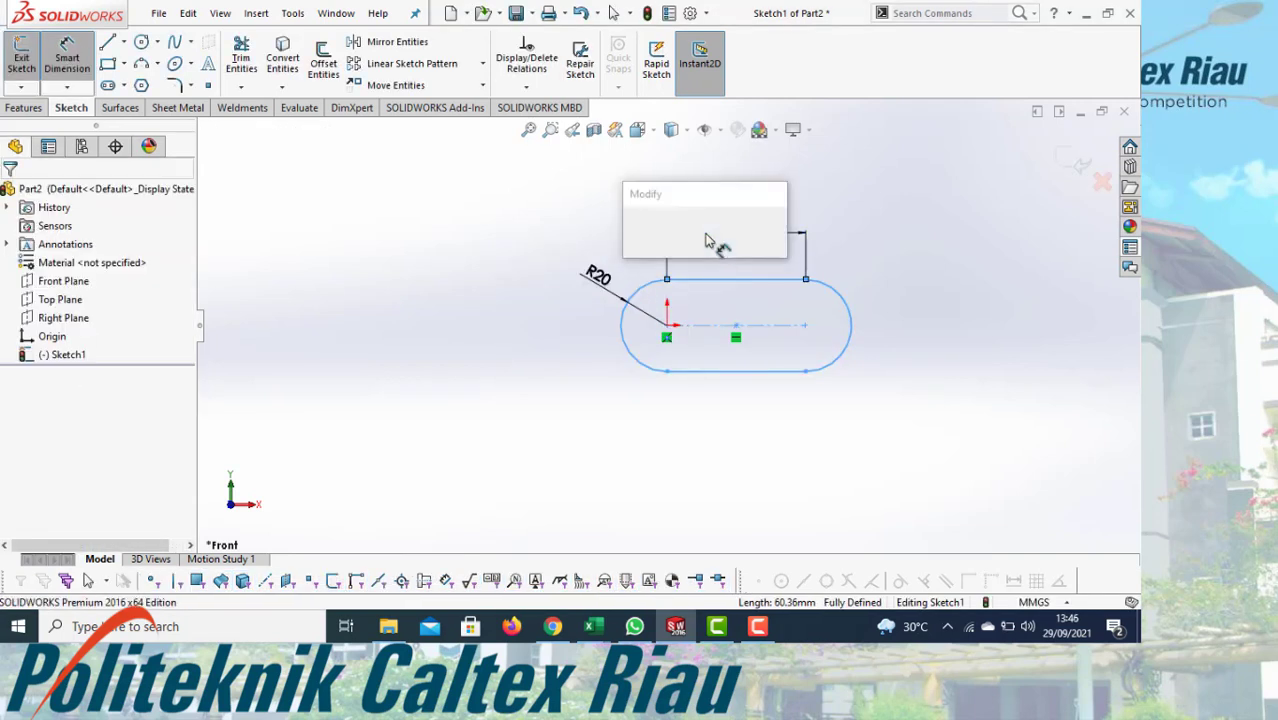
pyautogui.press('Return')
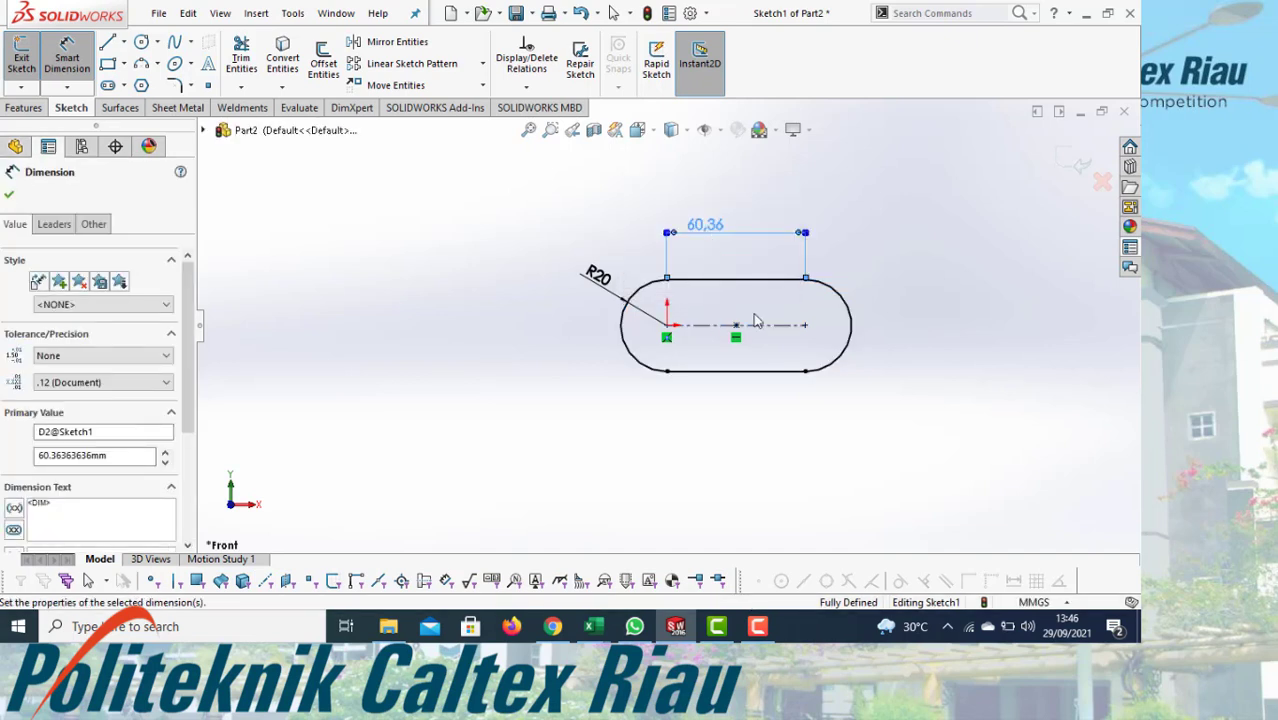
# Sketch a horizontal centerpoint straight slot to the left of the first one, about 54 mm between arc centres and 28 mm wide.
pyautogui.click(124, 87)
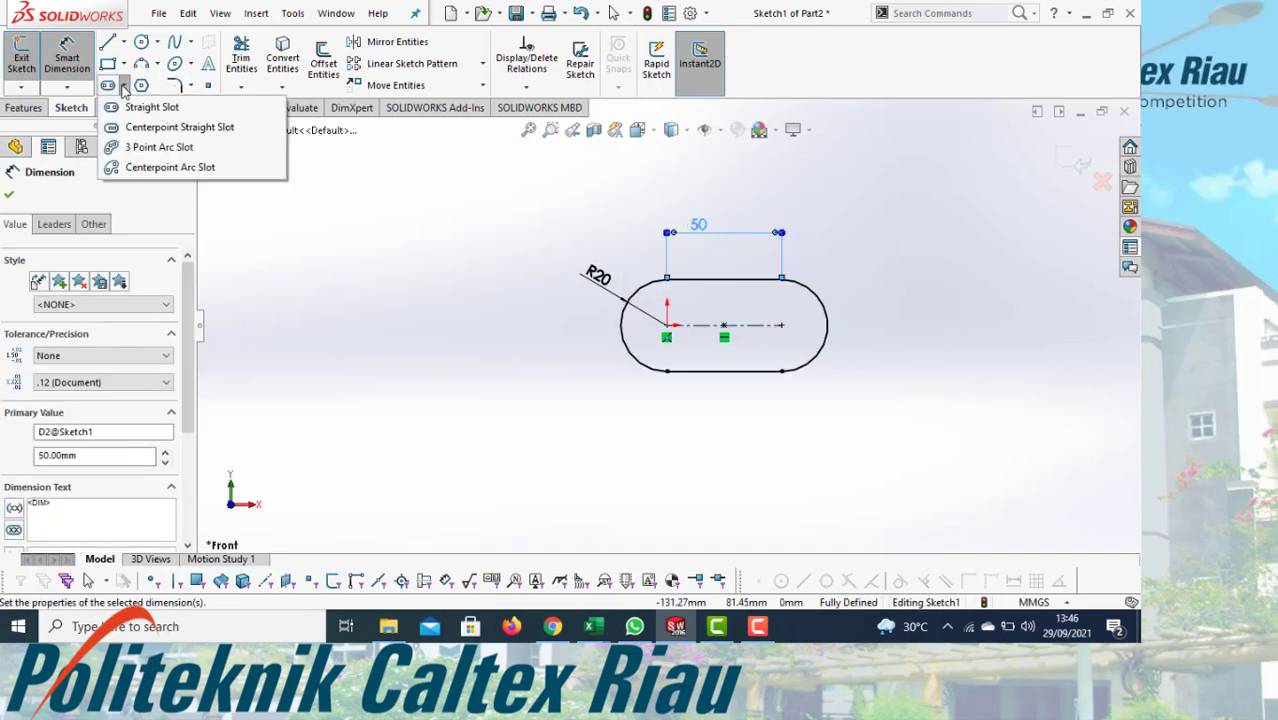
pyautogui.click(160, 128)
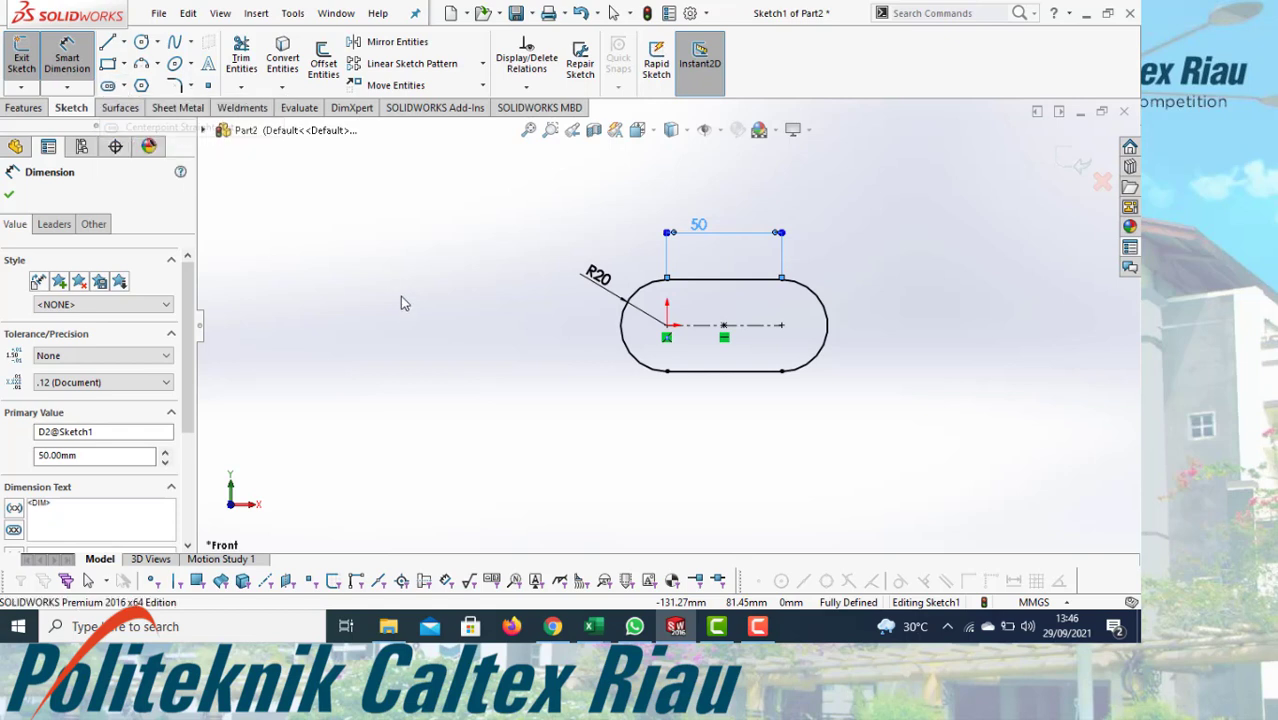
pyautogui.click(326, 337)
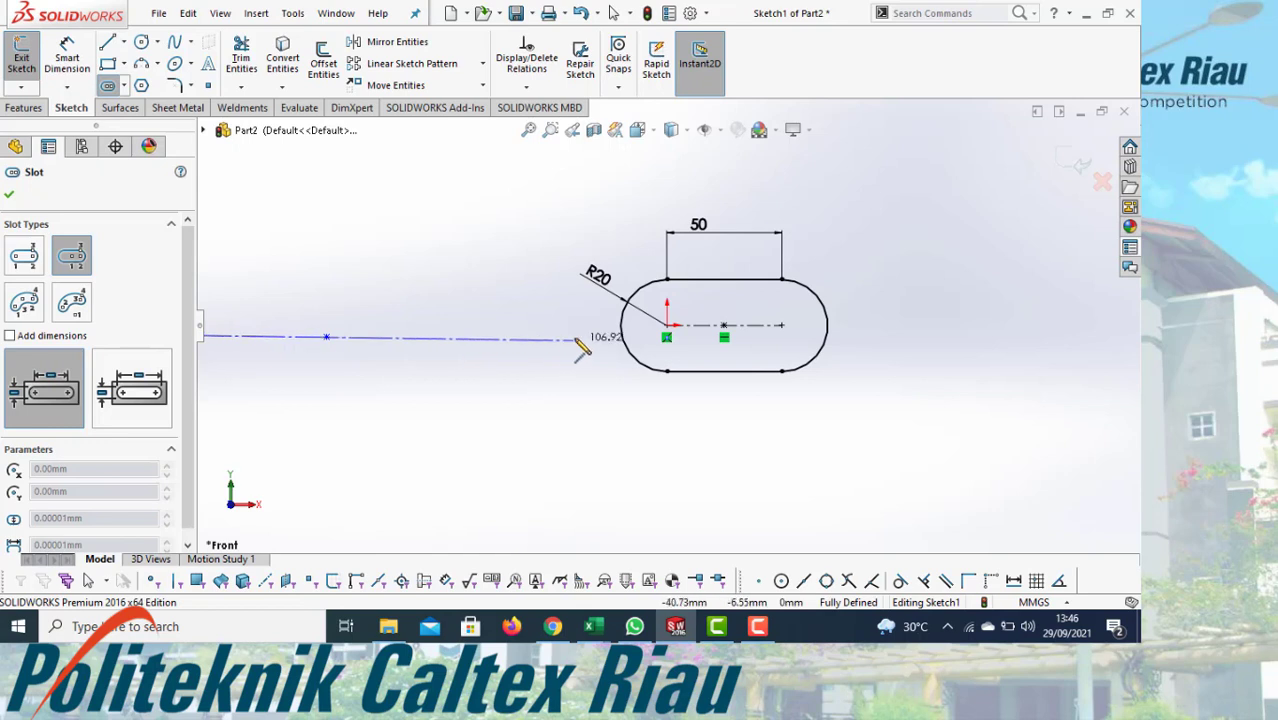
pyautogui.scroll(4, 615, 345)
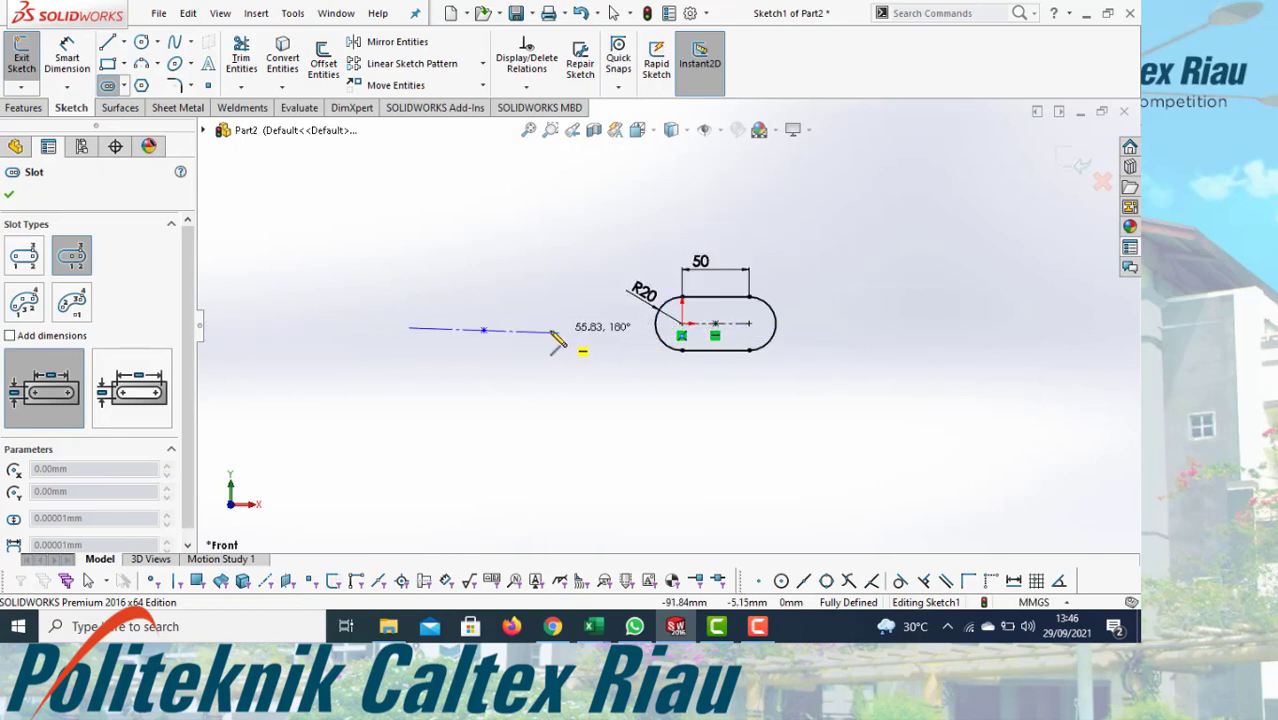
pyautogui.scroll(-3, 538, 338)
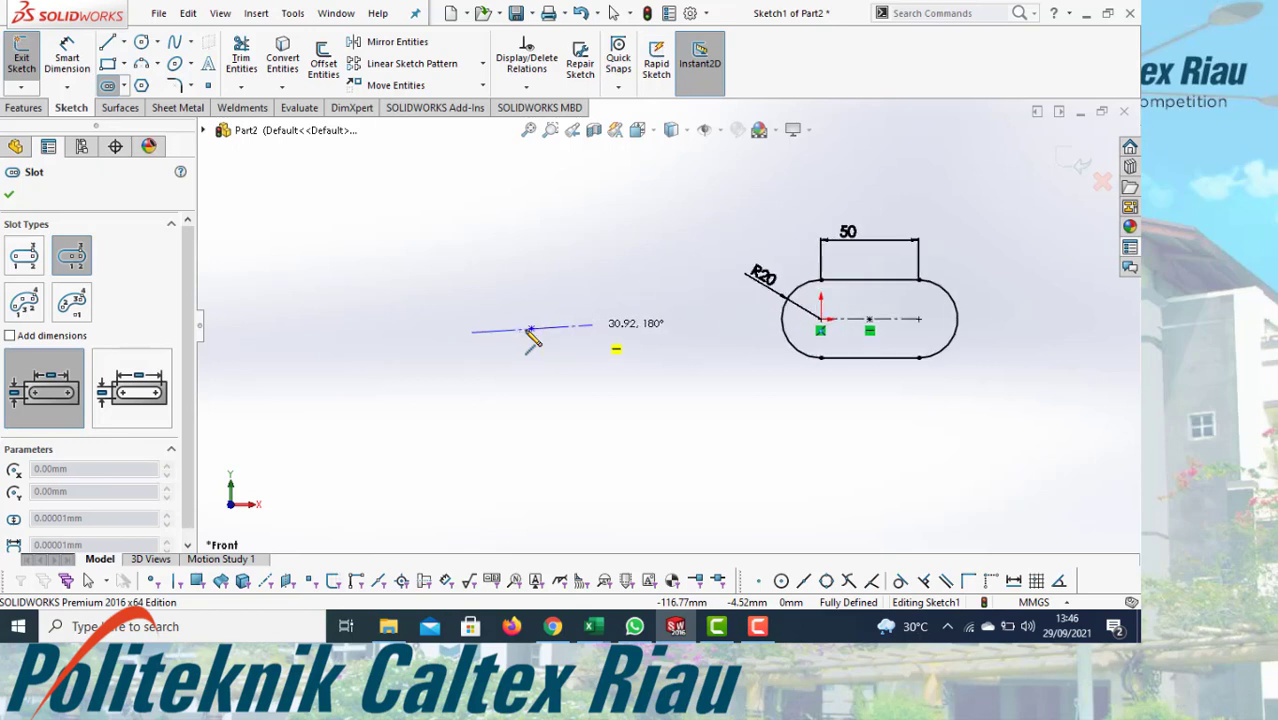
pyautogui.scroll(-3, 530, 332)
pyautogui.click(657, 327)
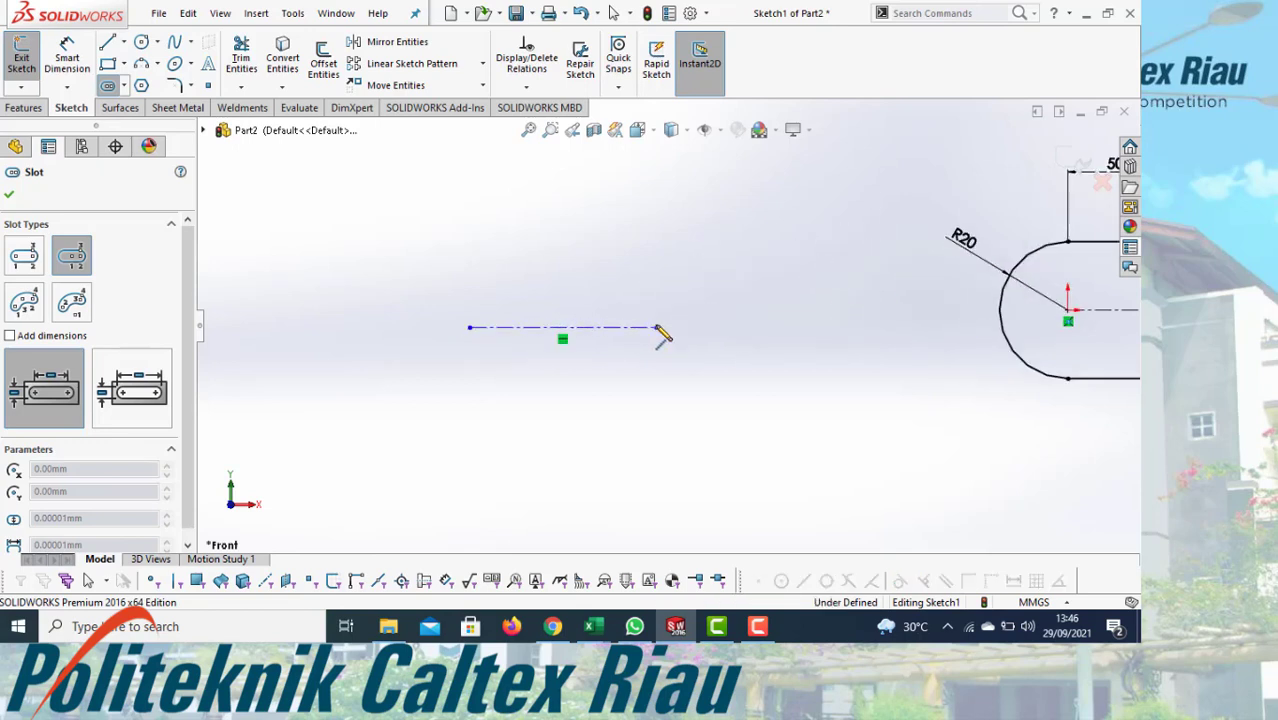
pyautogui.click(716, 281)
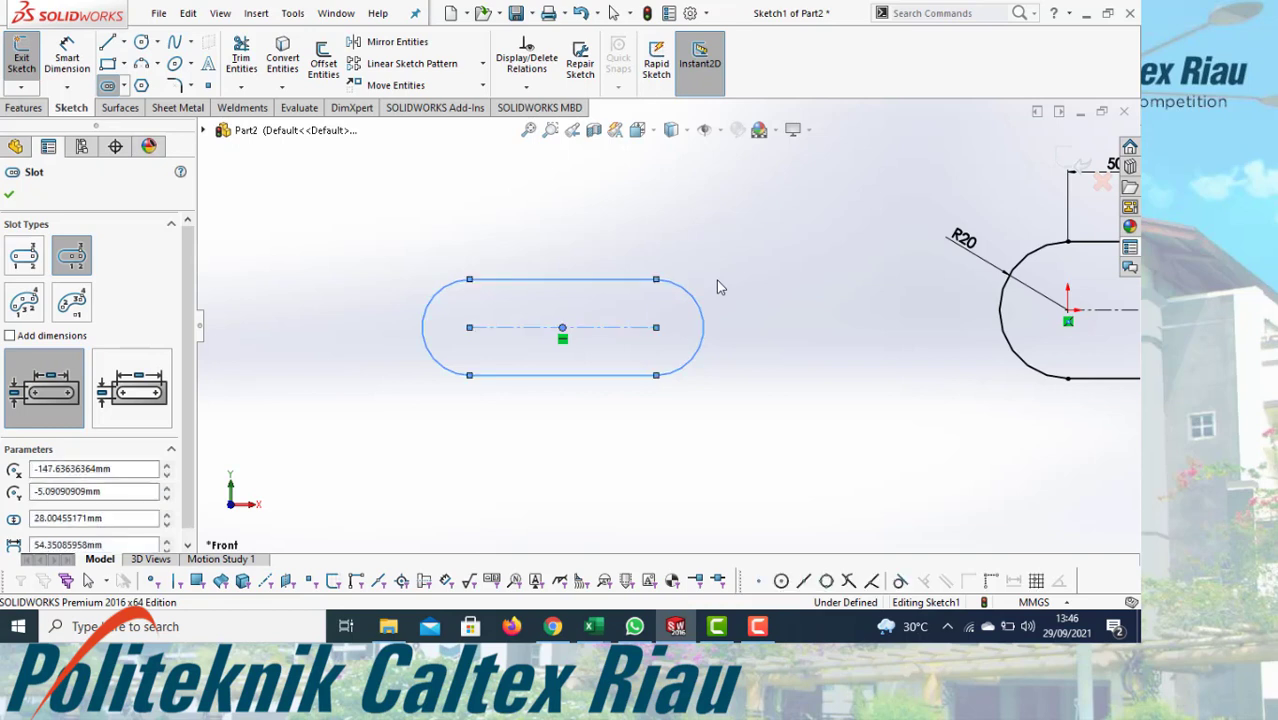
pyautogui.press('Escape')
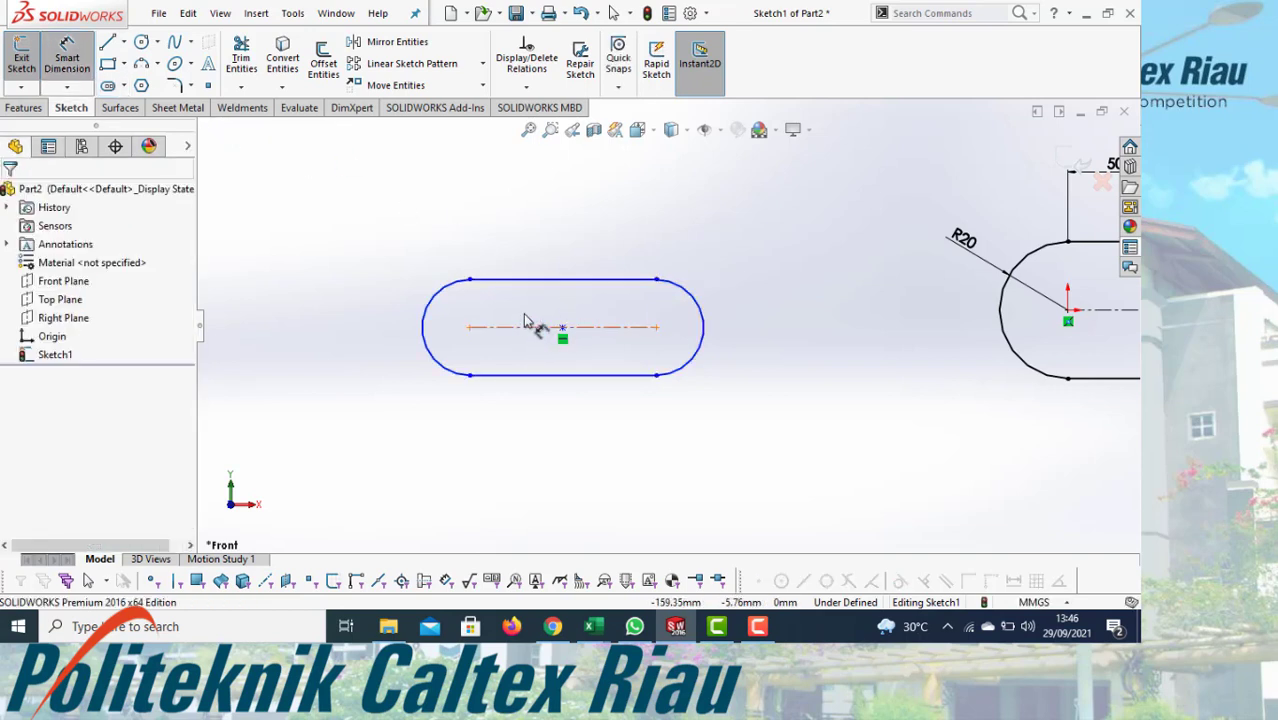
# Dimension the upper straight edge of the centerpoint slot as 50 mm.
pyautogui.click(532, 280)
pyautogui.click(532, 248)
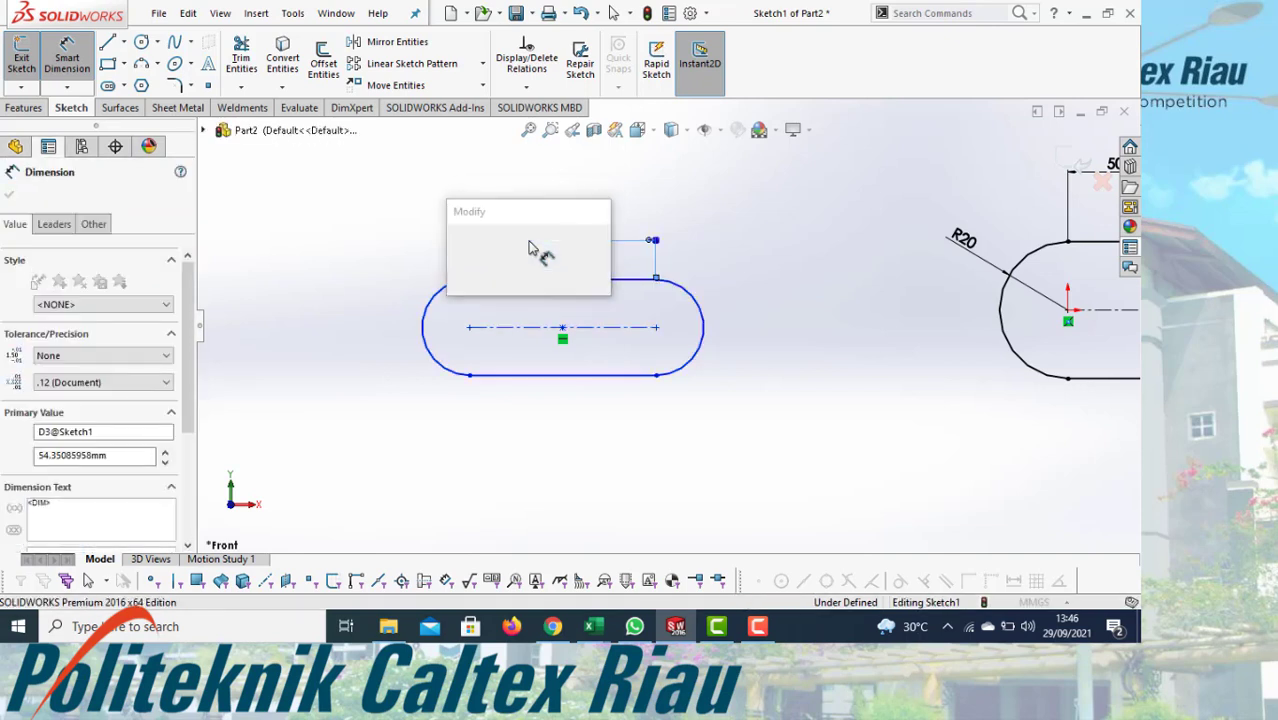
pyautogui.write('50')
pyautogui.press('Return')
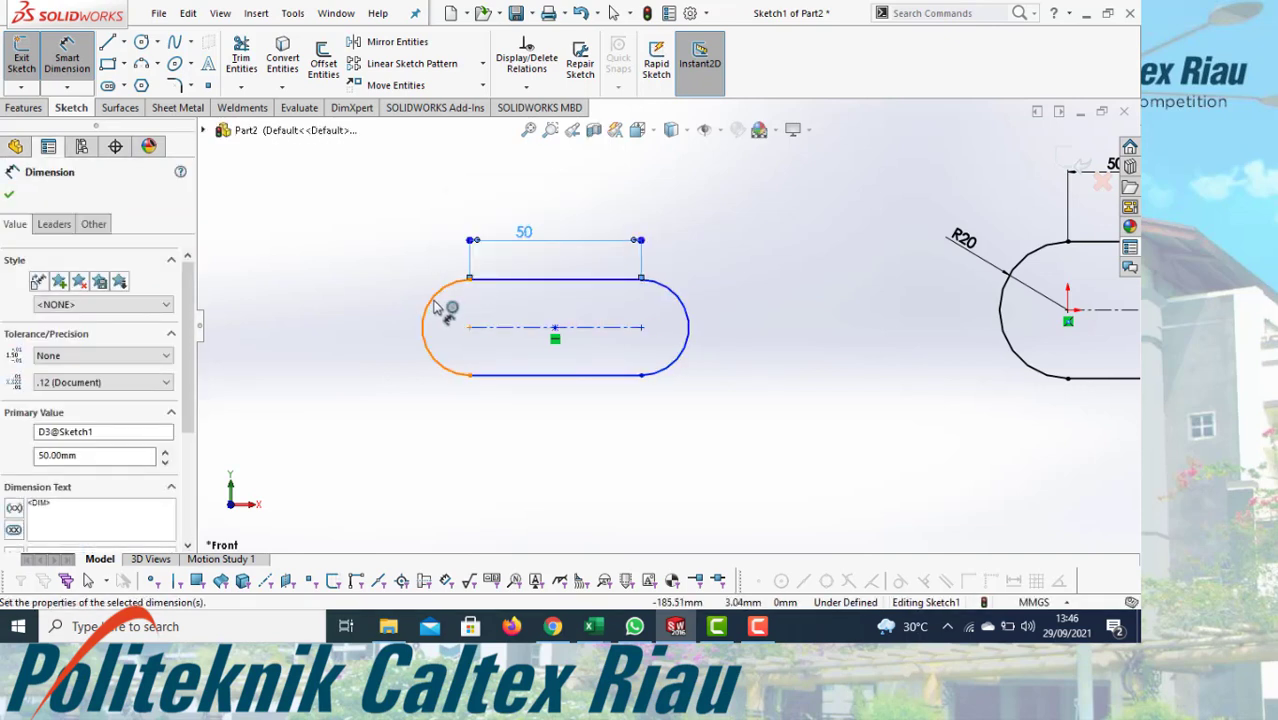
# Add a radius dimension to the left end arc of the centerpoint slot and set it to 25 mm.
pyautogui.click(414, 292)
pyautogui.click(400, 295)
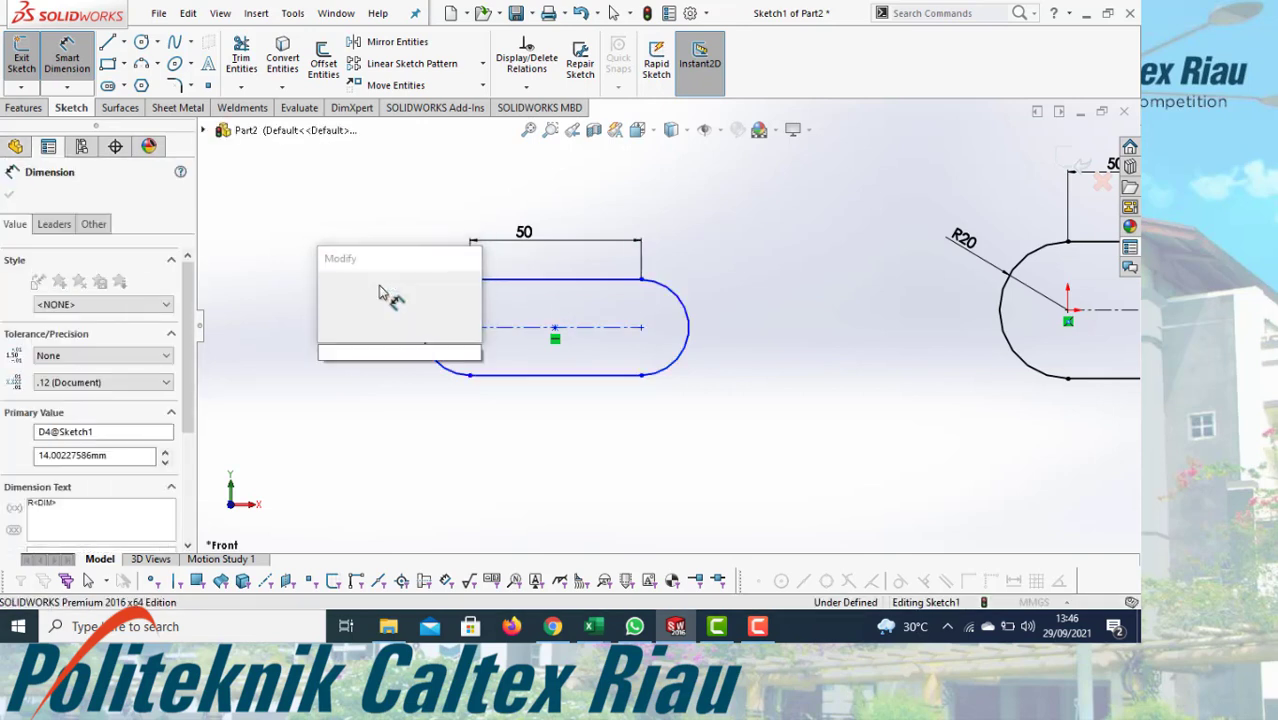
pyautogui.write('20')
pyautogui.press('Return')
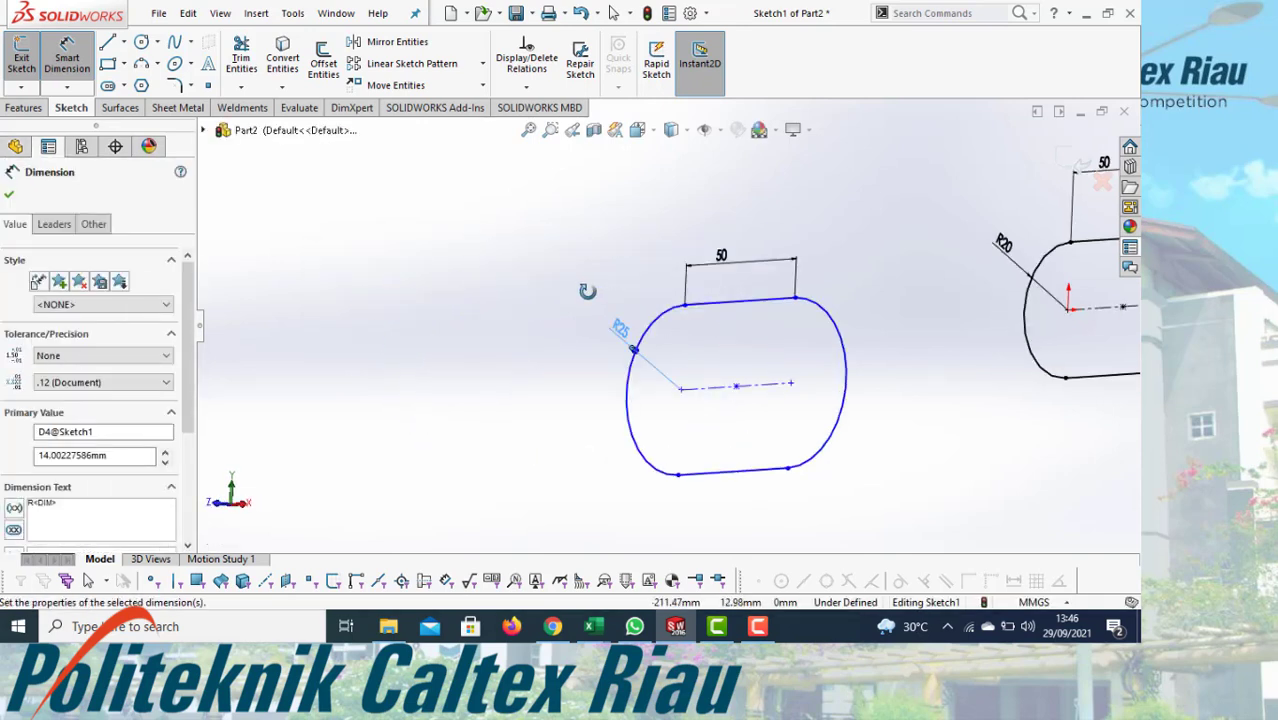
# Undo the last radius value change and set the view normal to the sketch plane.
pyautogui.hotkey('ctrl', 'z')
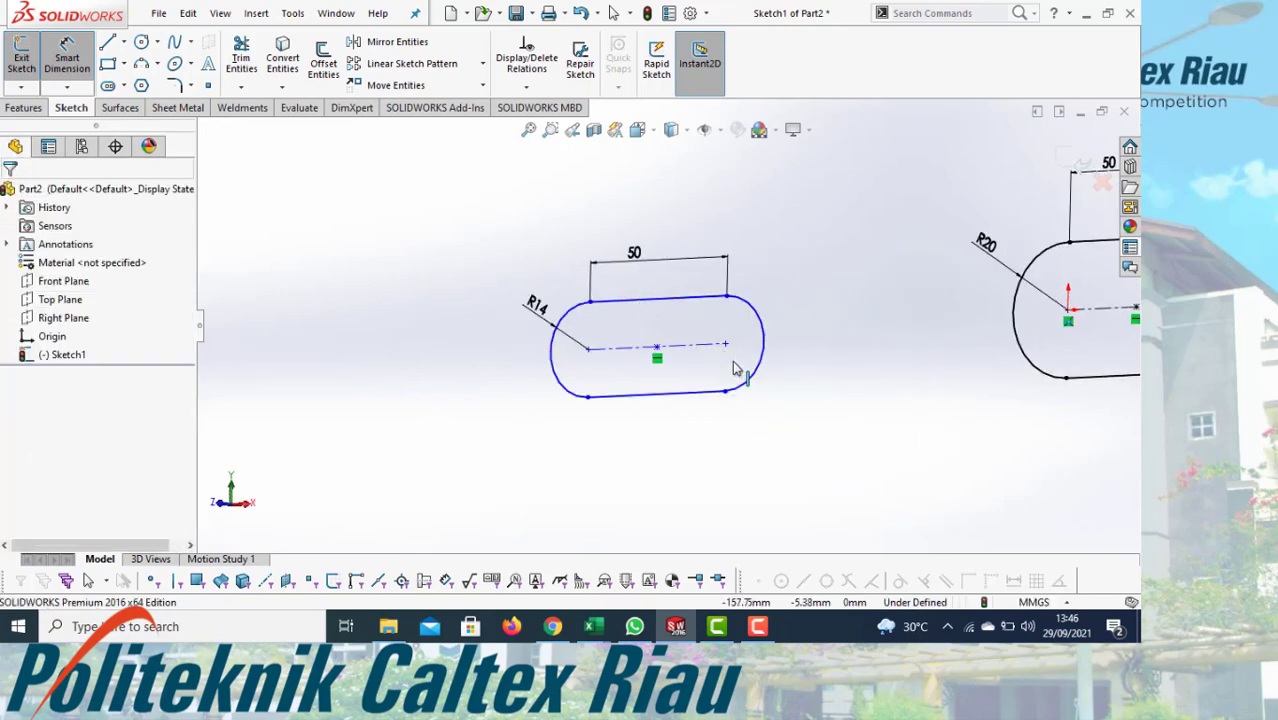
pyautogui.press('Escape')
pyautogui.click(648, 137)
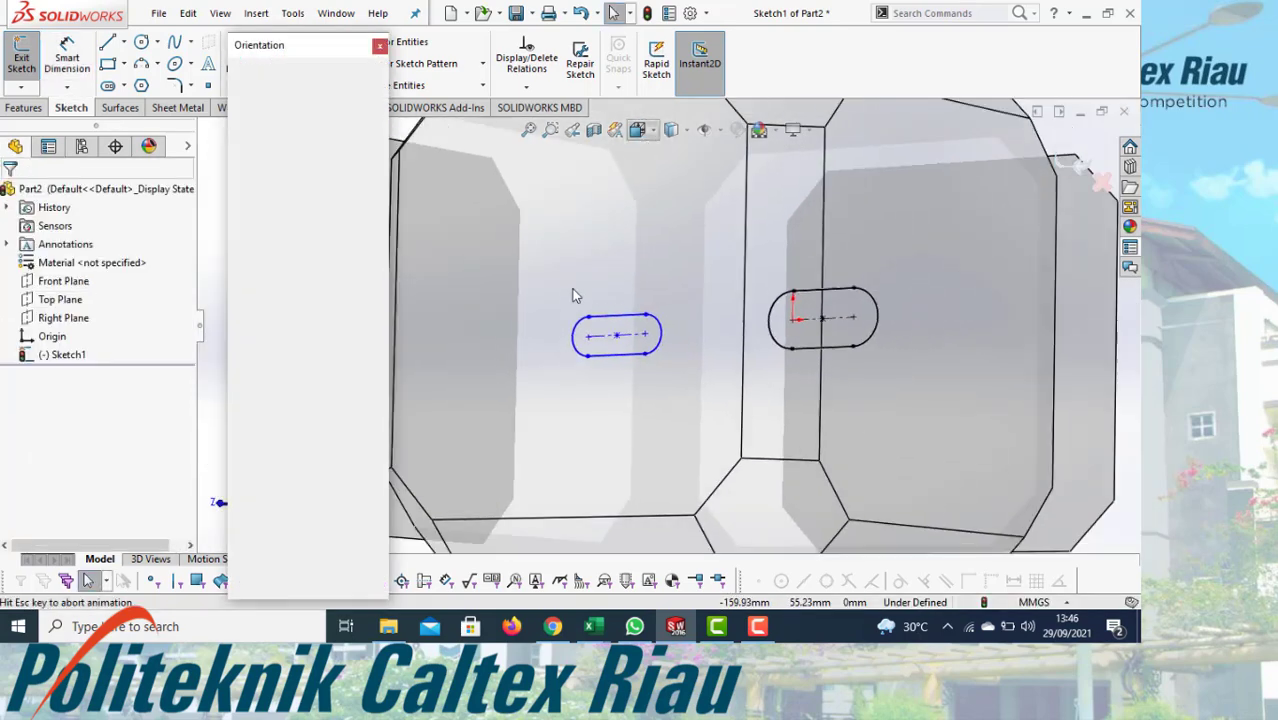
pyautogui.click(378, 145)
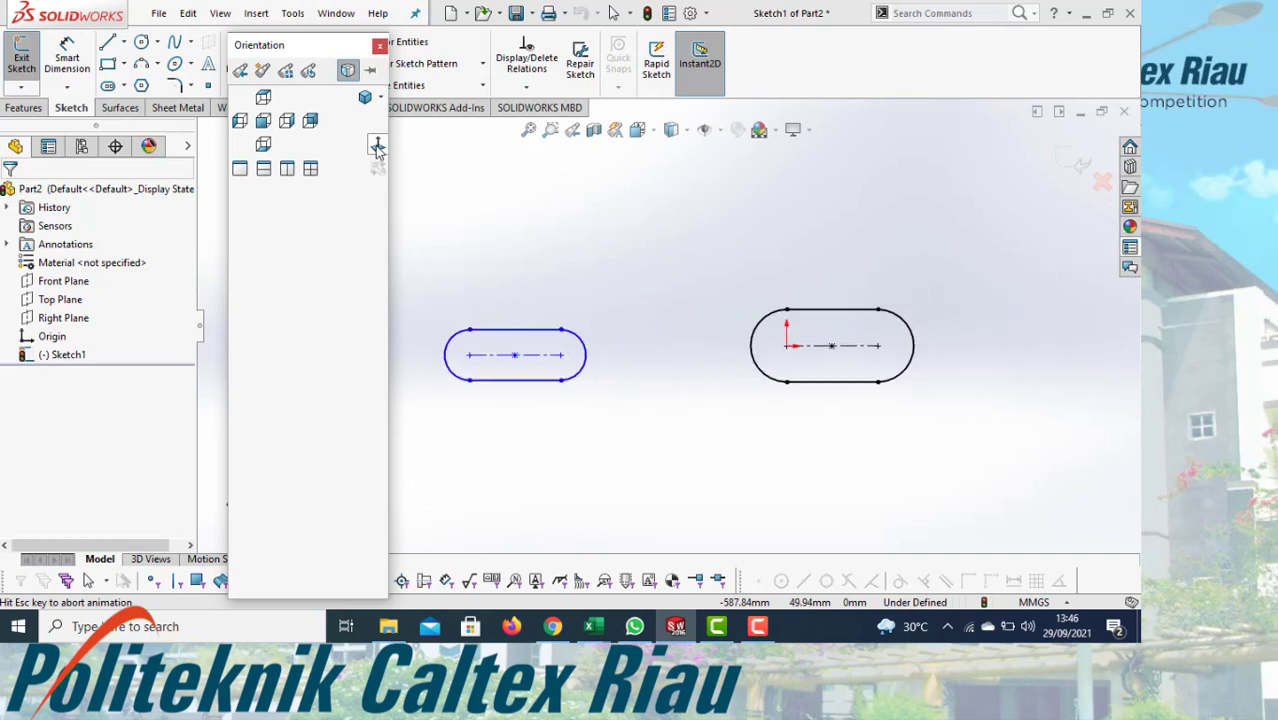
# Sketch a 3 point arc slot below the centerpoint slot, with about 38 mm arc radius, 126° sweep and 31 mm width.
pyautogui.click(124, 86)
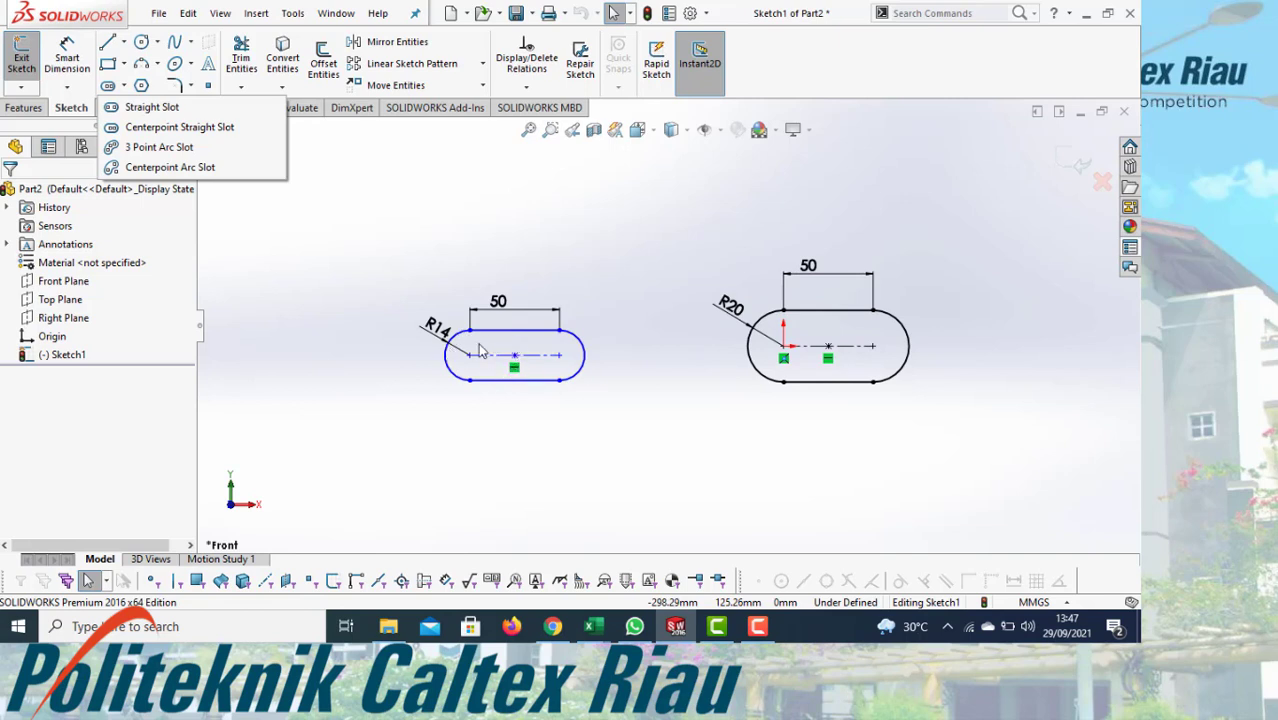
pyautogui.click(139, 150)
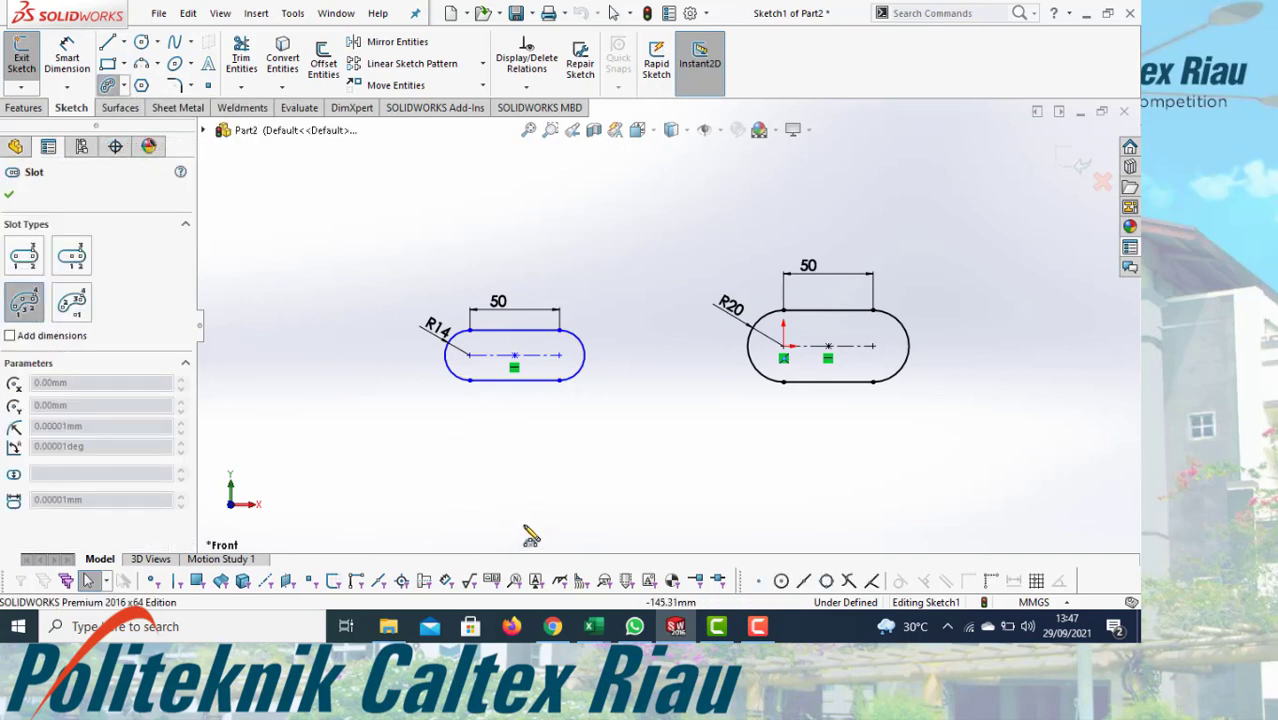
pyautogui.click(531, 504)
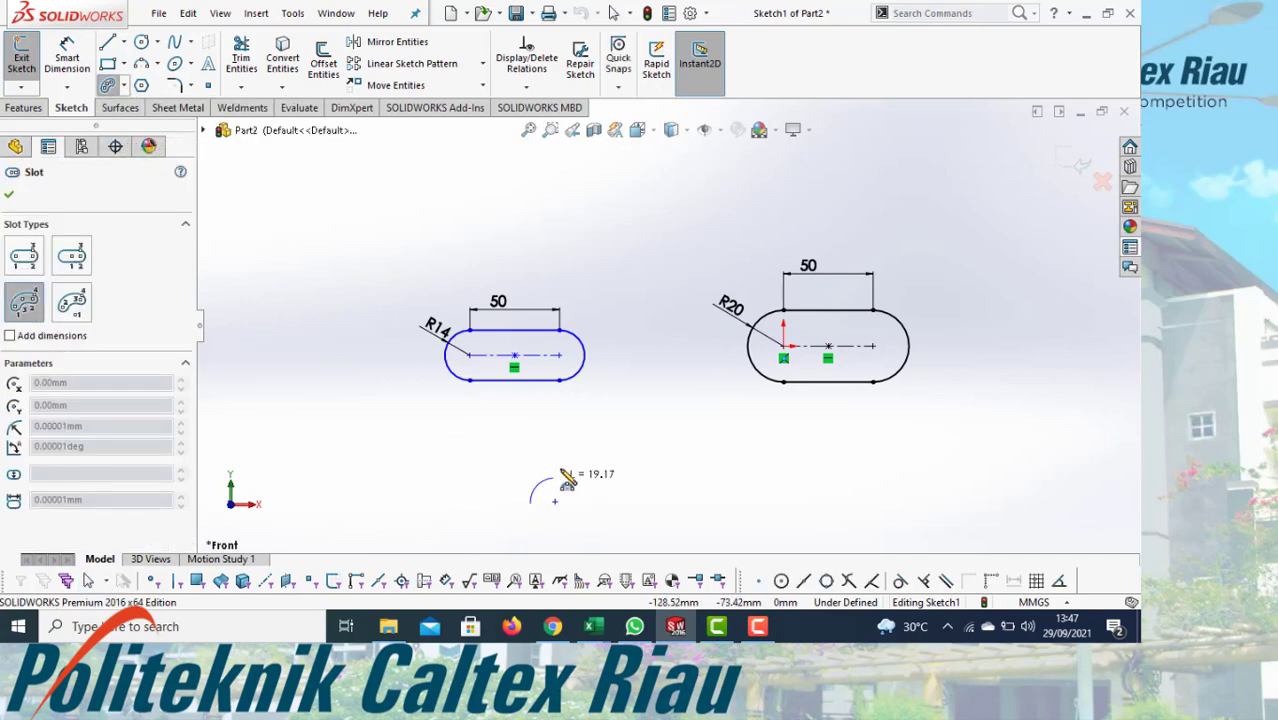
pyautogui.click(619, 438)
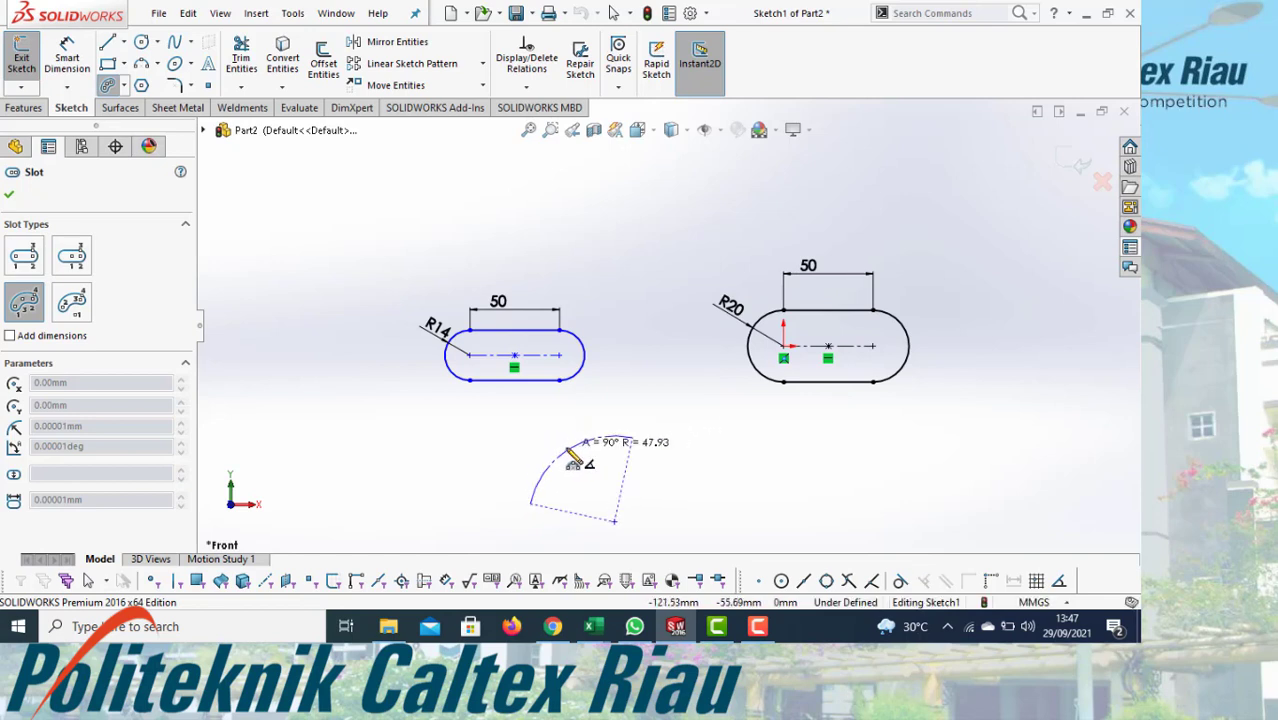
pyautogui.click(571, 452)
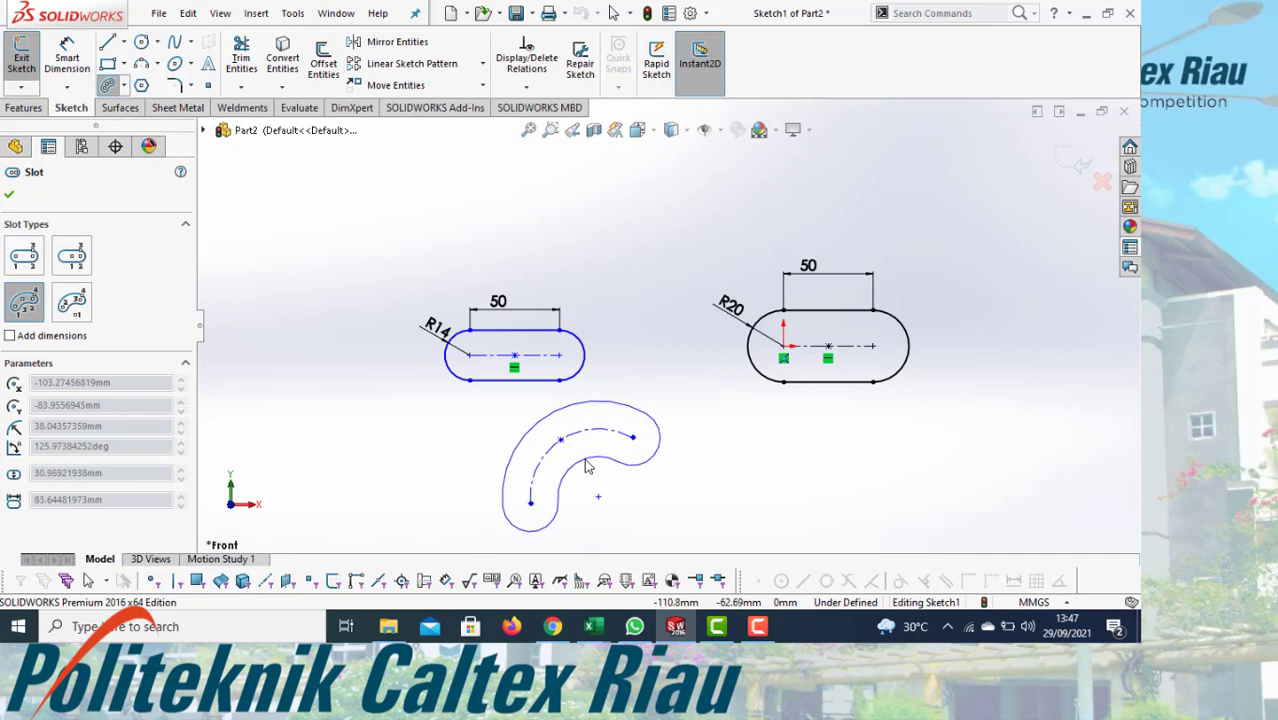
pyautogui.click(587, 466)
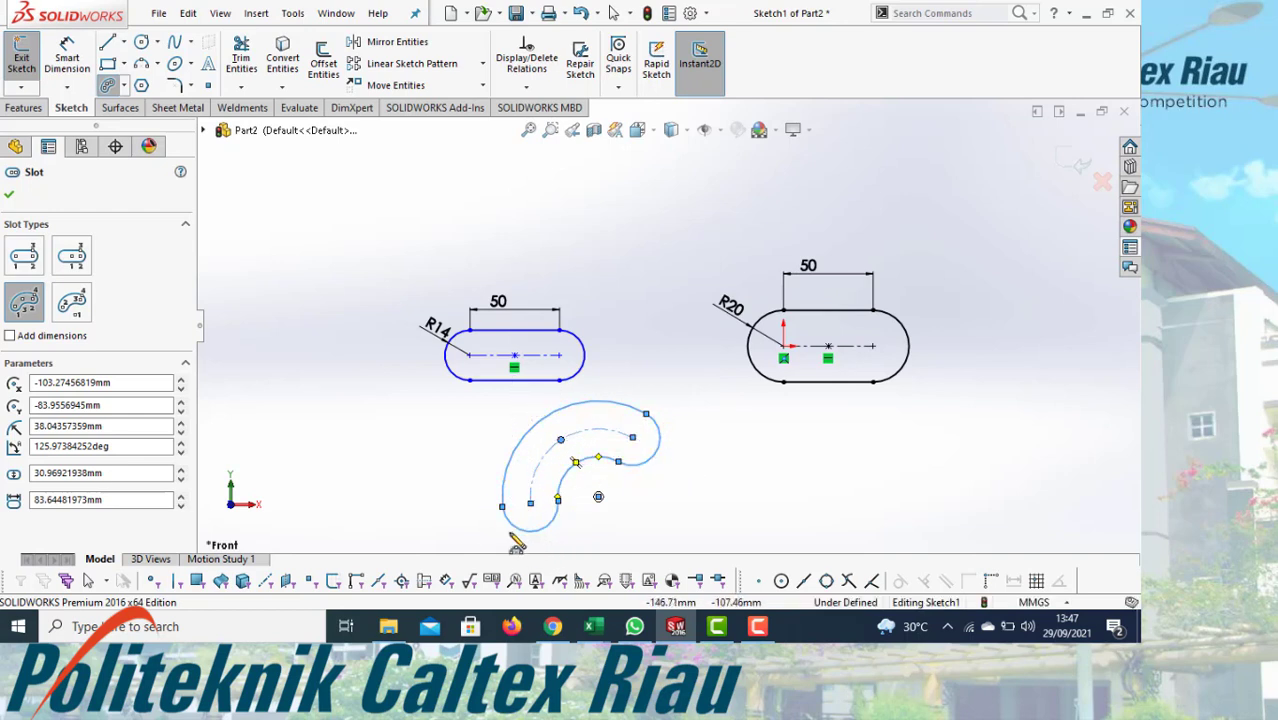
# Sketch a centerpoint arc slot below the origin slot, with about 62 mm arc radius, 180° sweep and 59 mm width.
pyautogui.click(126, 87)
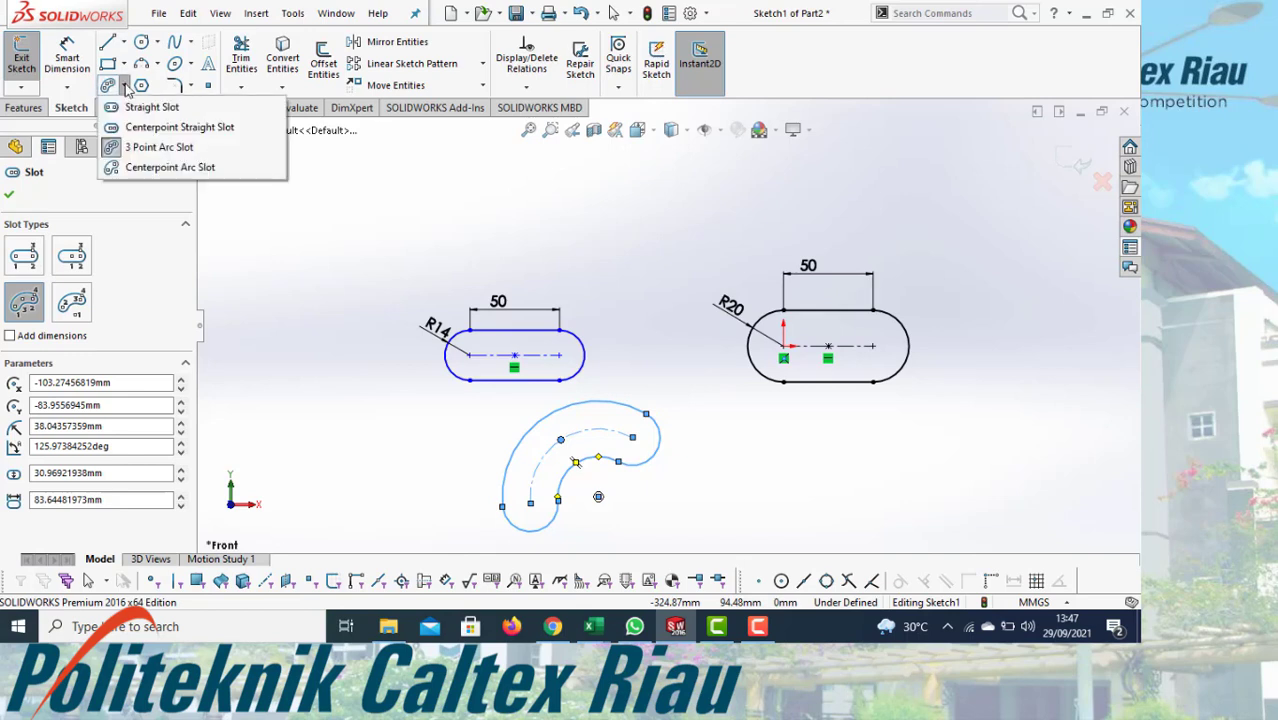
pyautogui.click(143, 168)
pyautogui.click(773, 485)
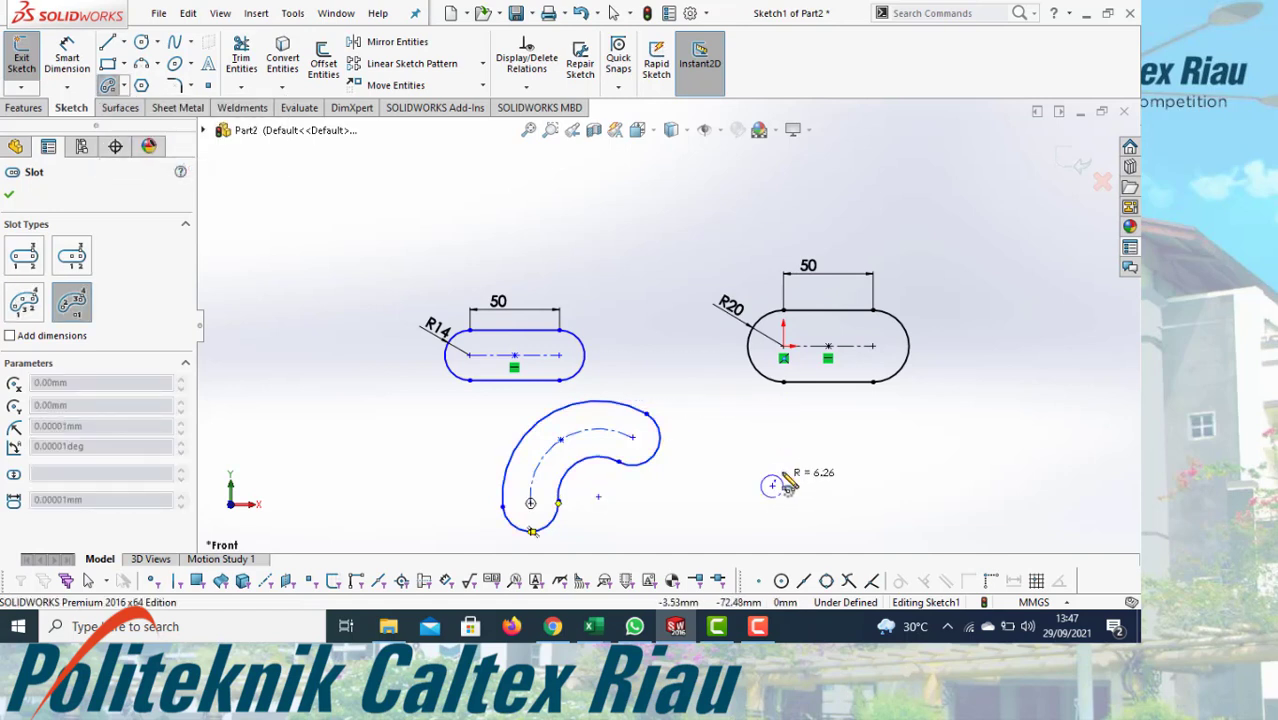
pyautogui.click(872, 437)
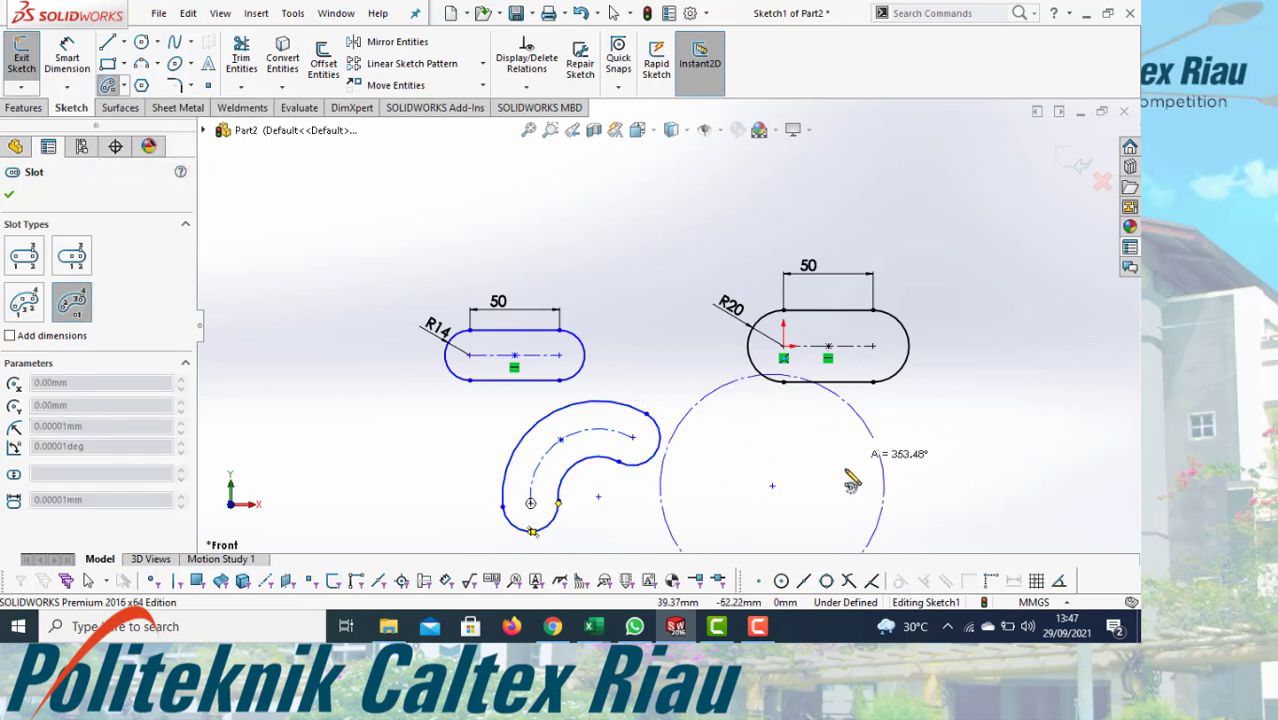
pyautogui.click(714, 528)
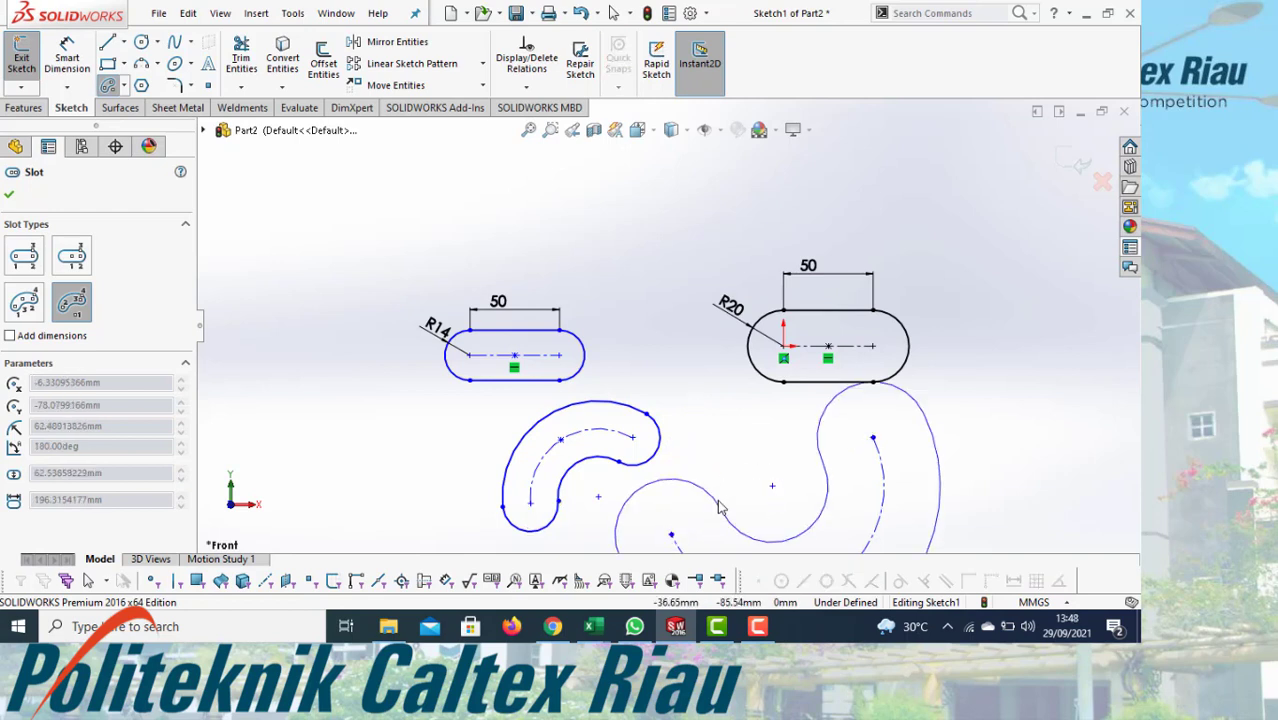
pyautogui.scroll(-3, 720, 508)
pyautogui.click(737, 450)
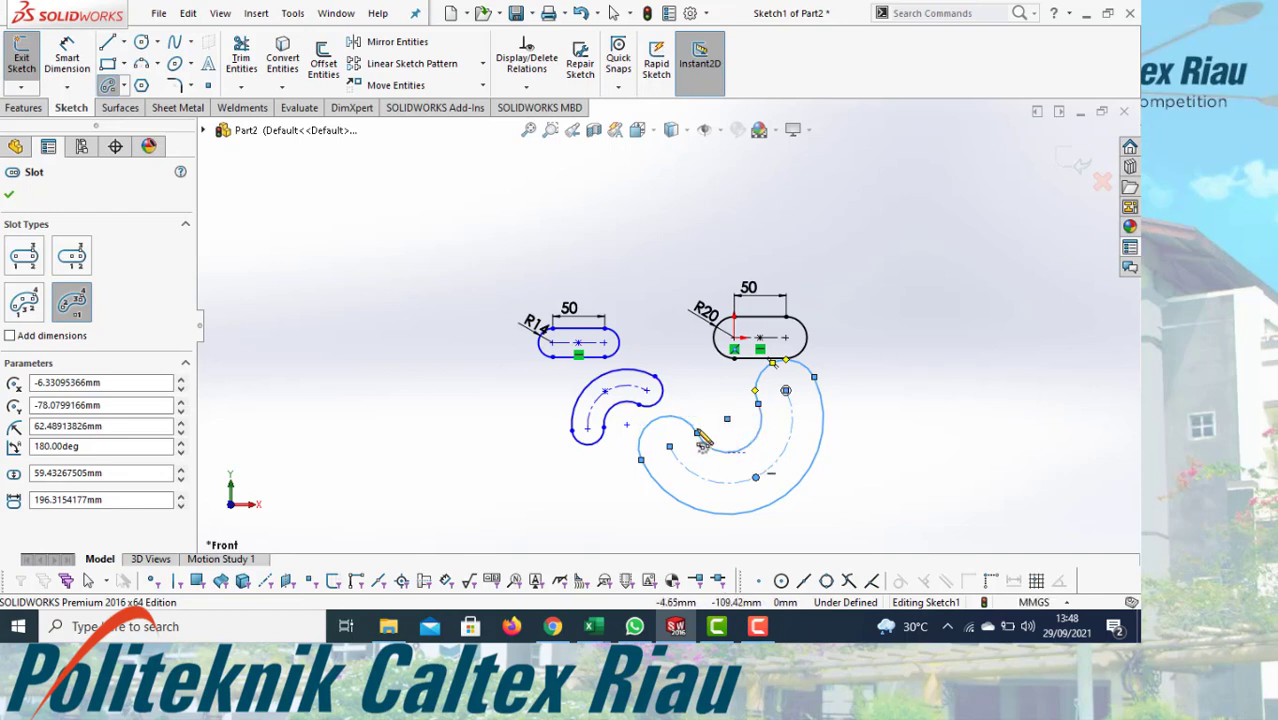
pyautogui.scroll(3, 912, 336)
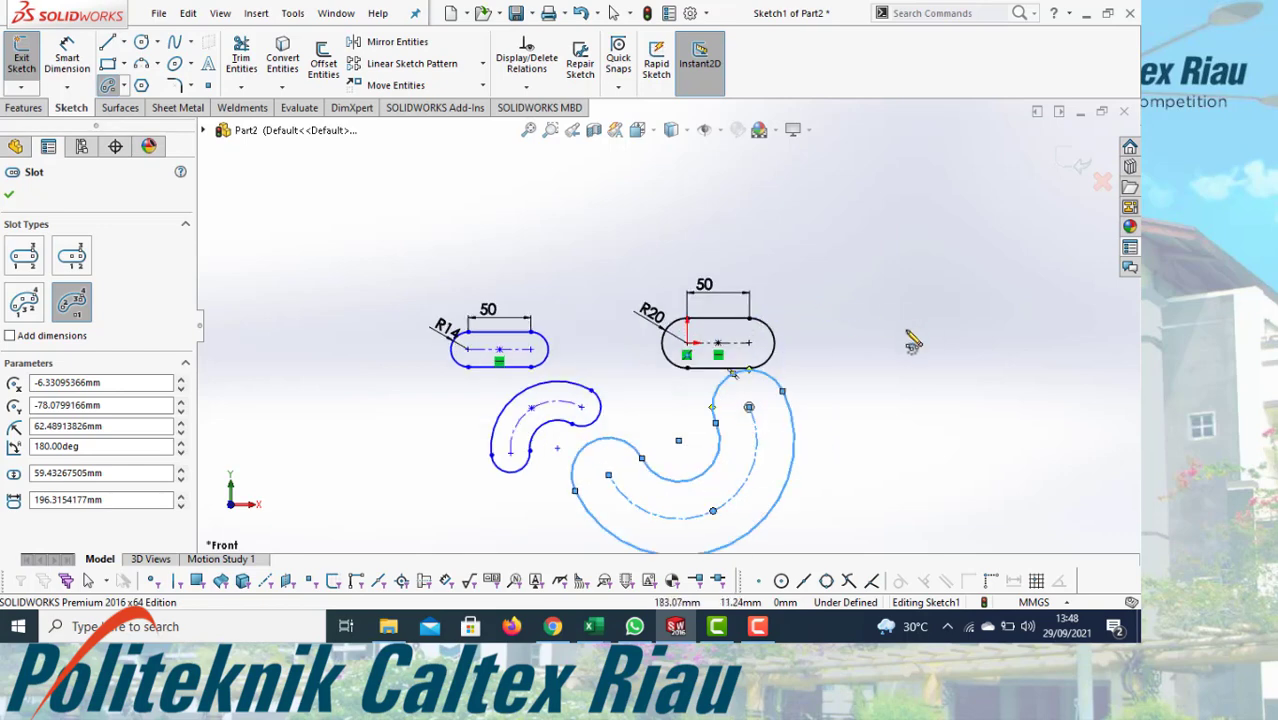
pyautogui.scroll(-2, 648, 480)
pyautogui.scroll(1, 656, 497)
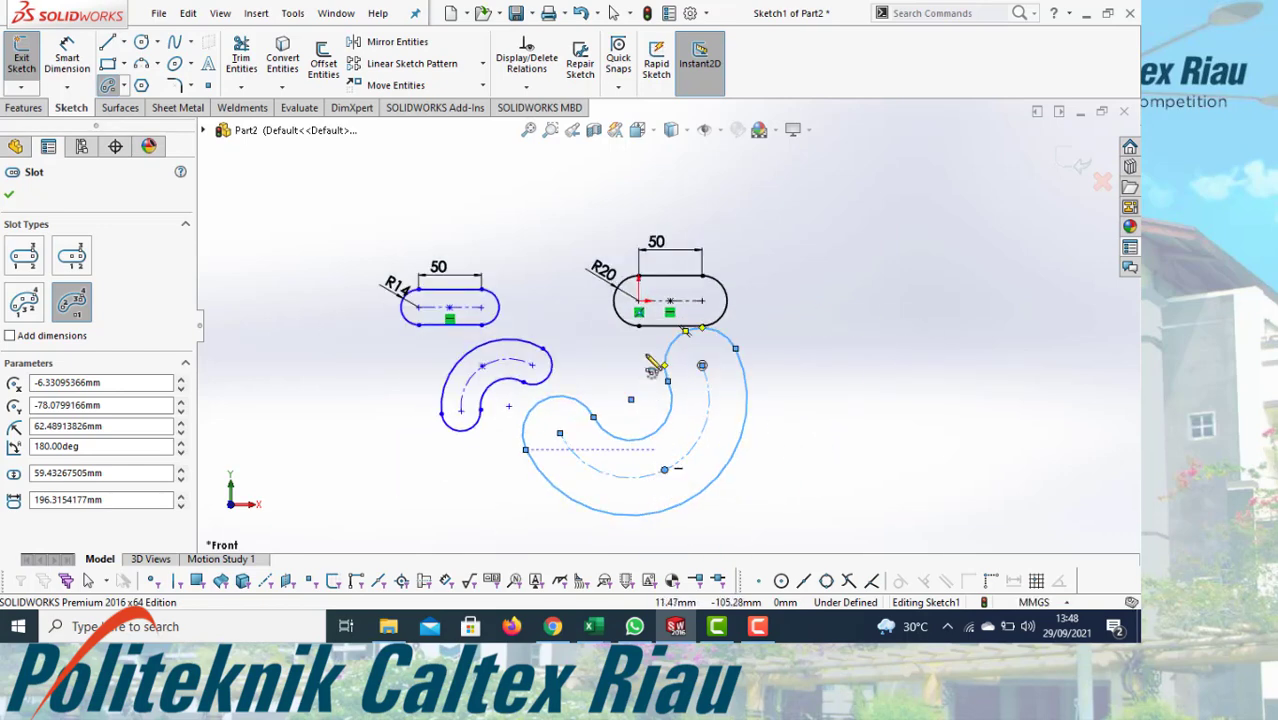
pyautogui.click(123, 86)
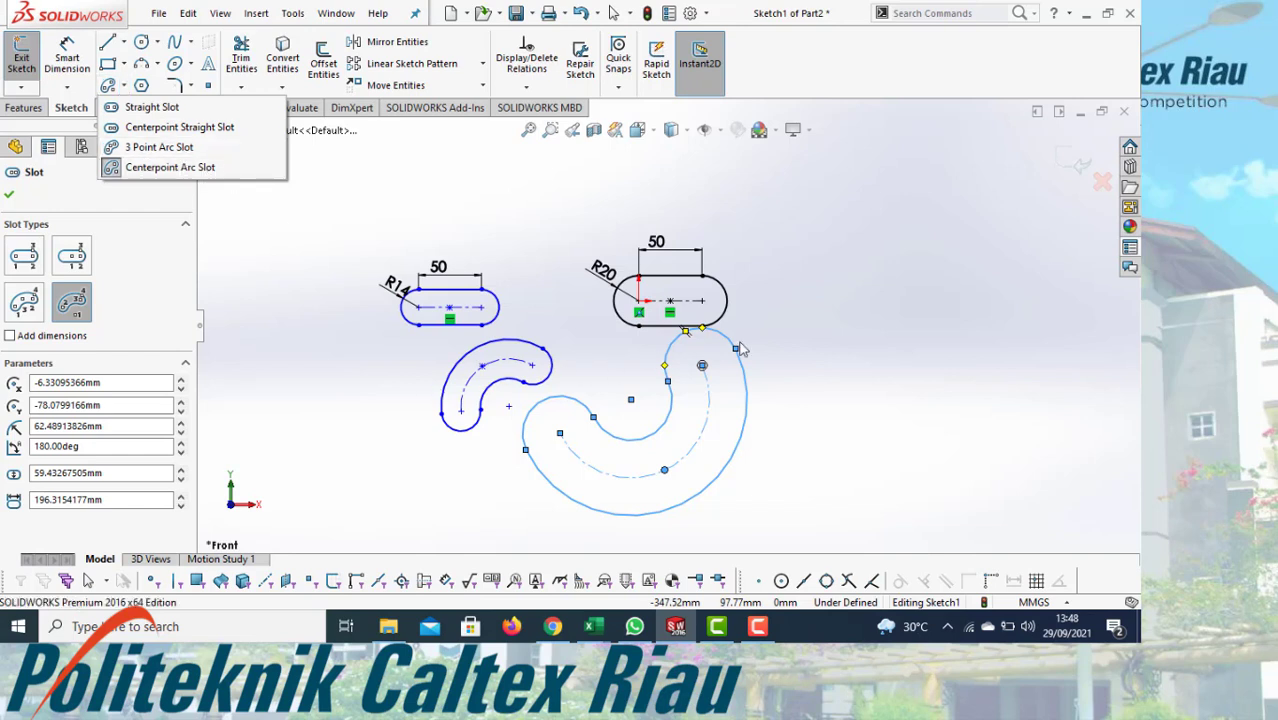
pyautogui.click(809, 291)
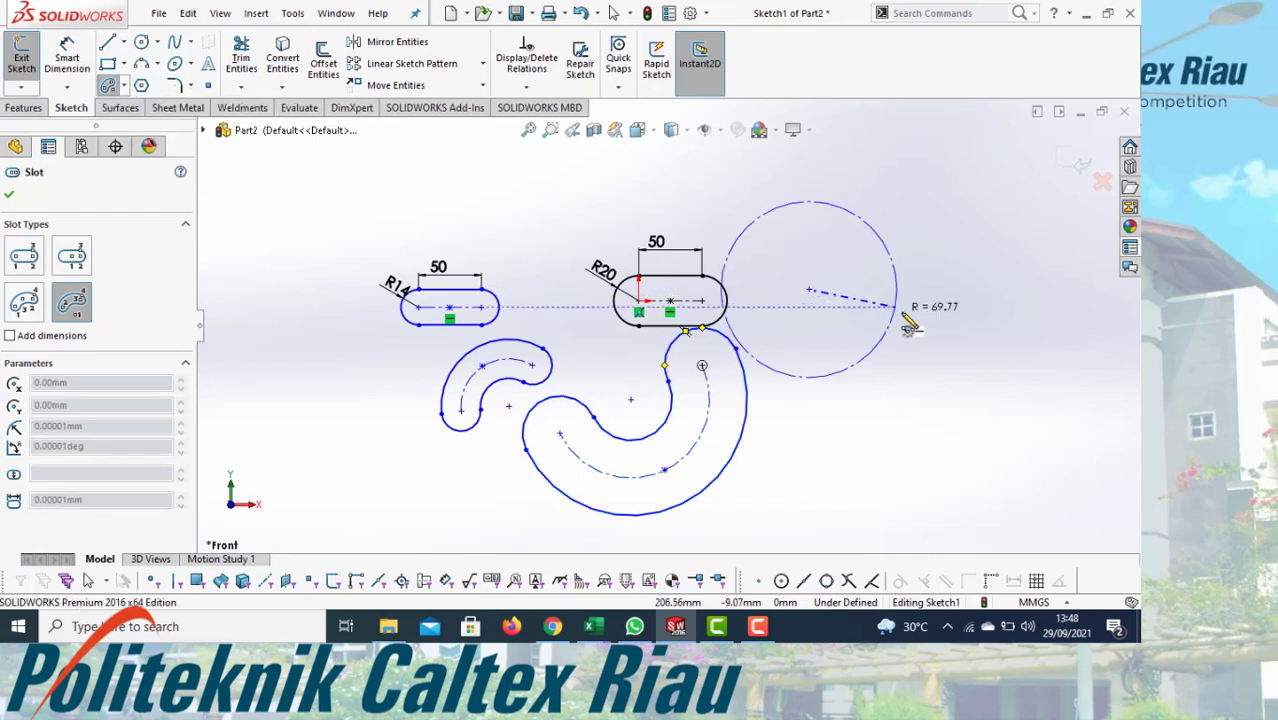
pyautogui.press('Escape')
# Sketch a center-based circle of about 56 mm radius in the empty area to the right of the origin slot.
pyautogui.scroll(2, 897, 306)
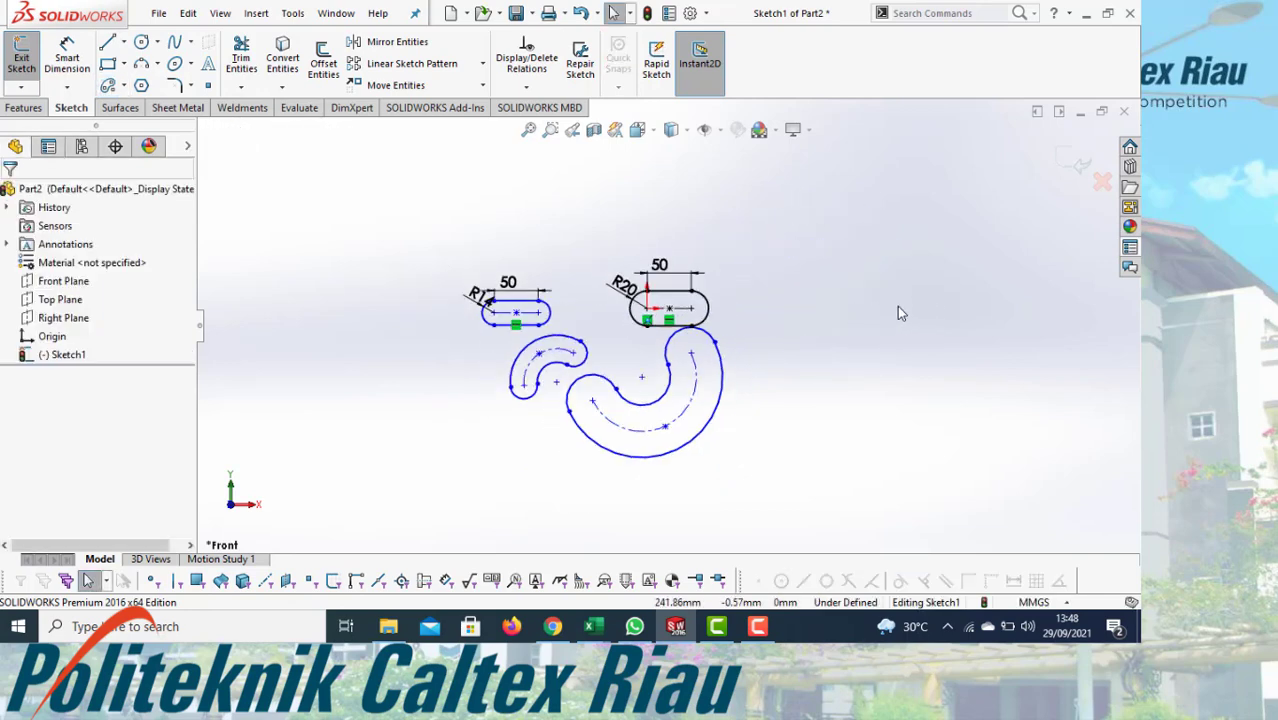
pyautogui.scroll(-4, 897, 306)
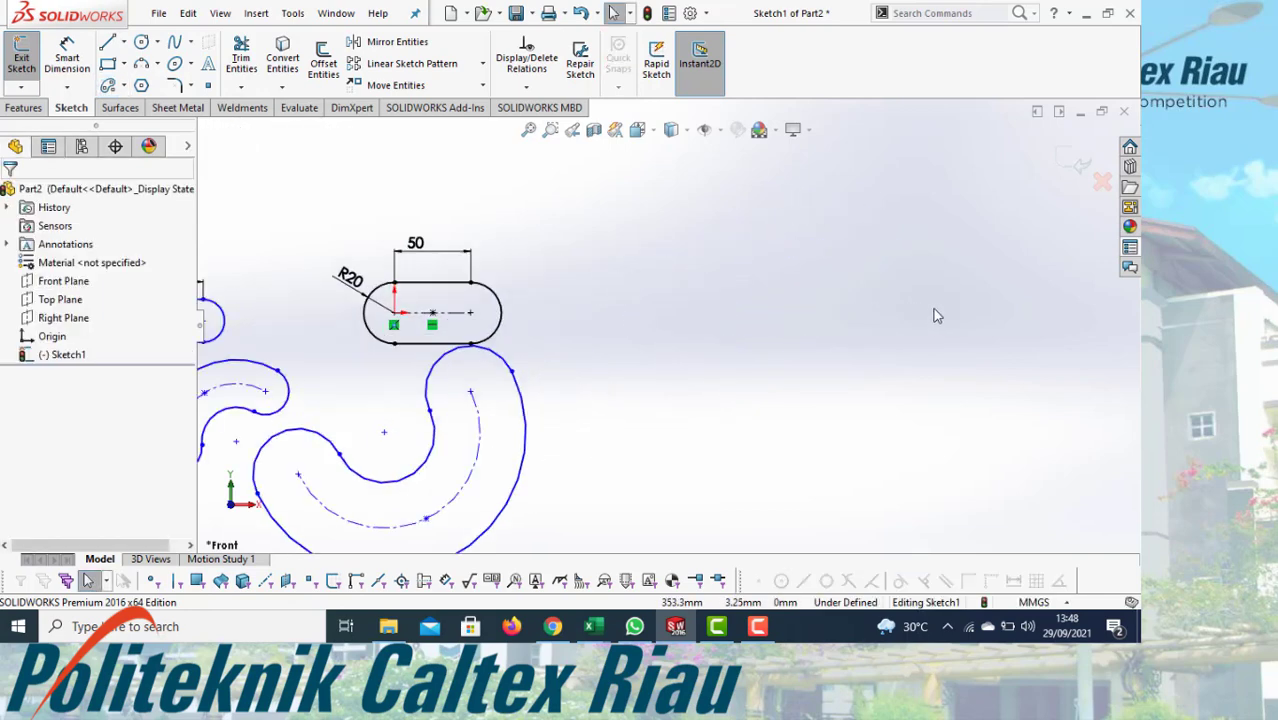
pyautogui.click(157, 44)
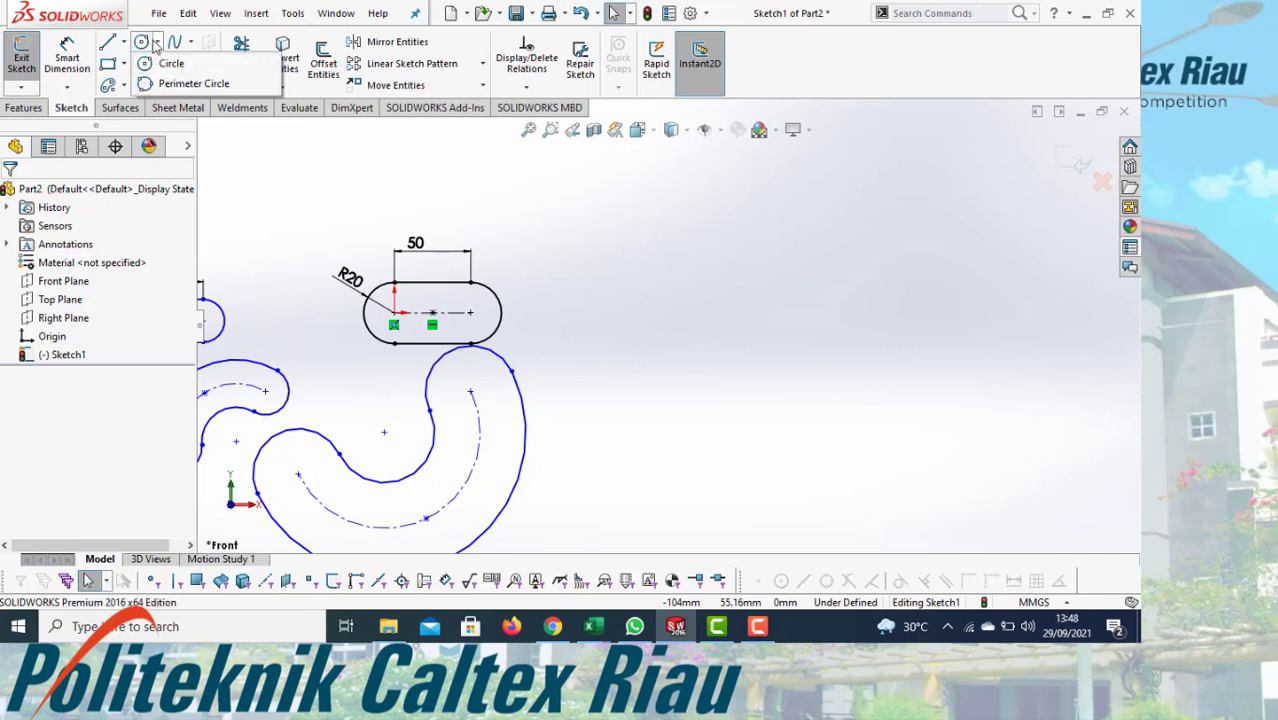
pyautogui.click(168, 64)
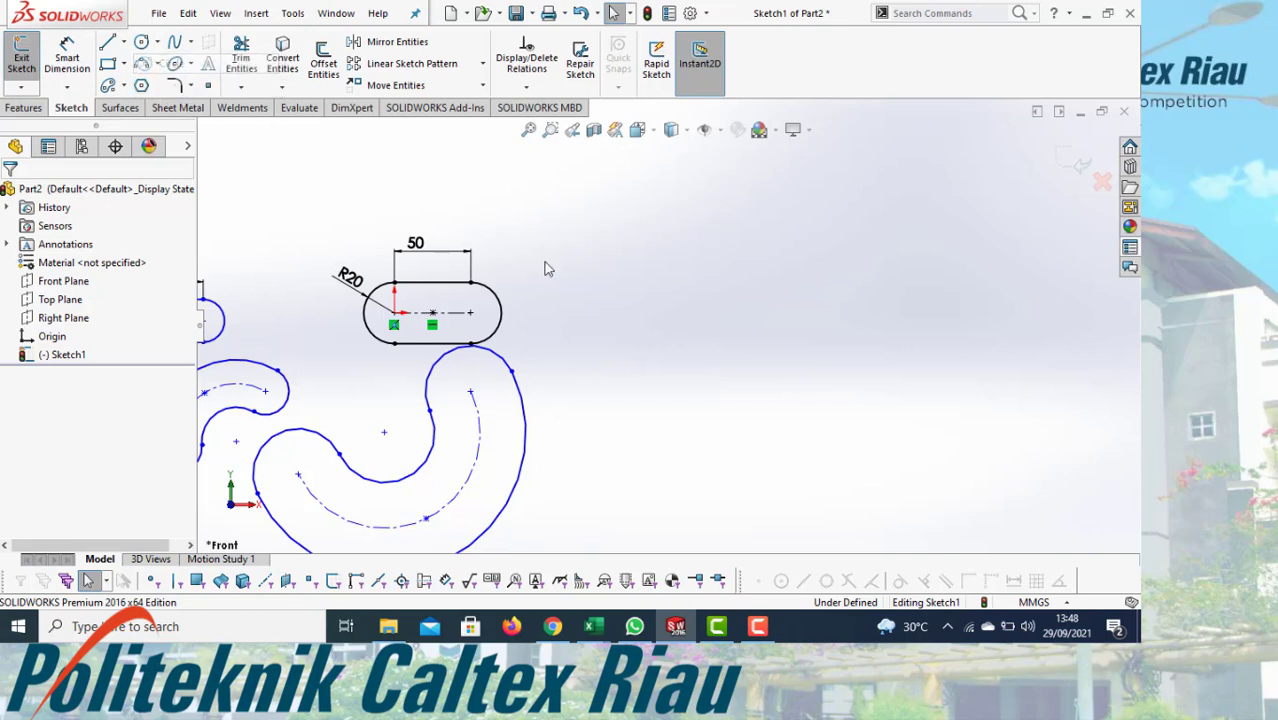
pyautogui.click(792, 332)
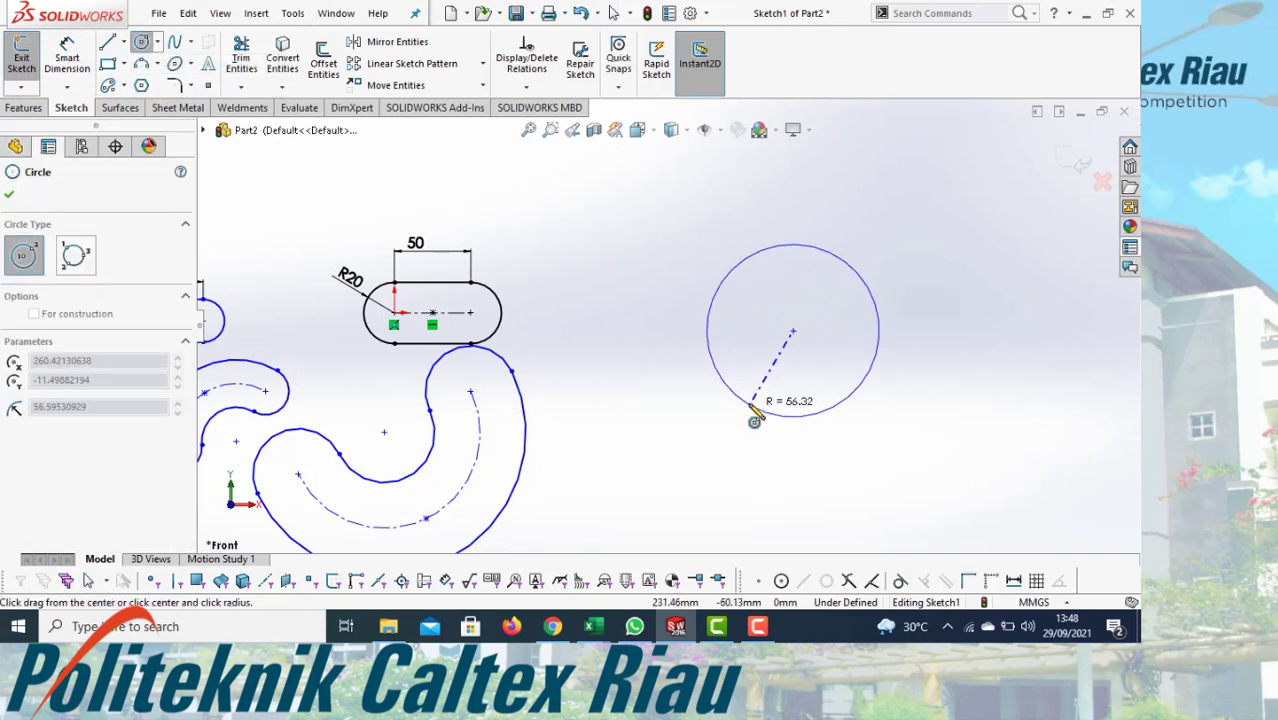
pyautogui.click(751, 404)
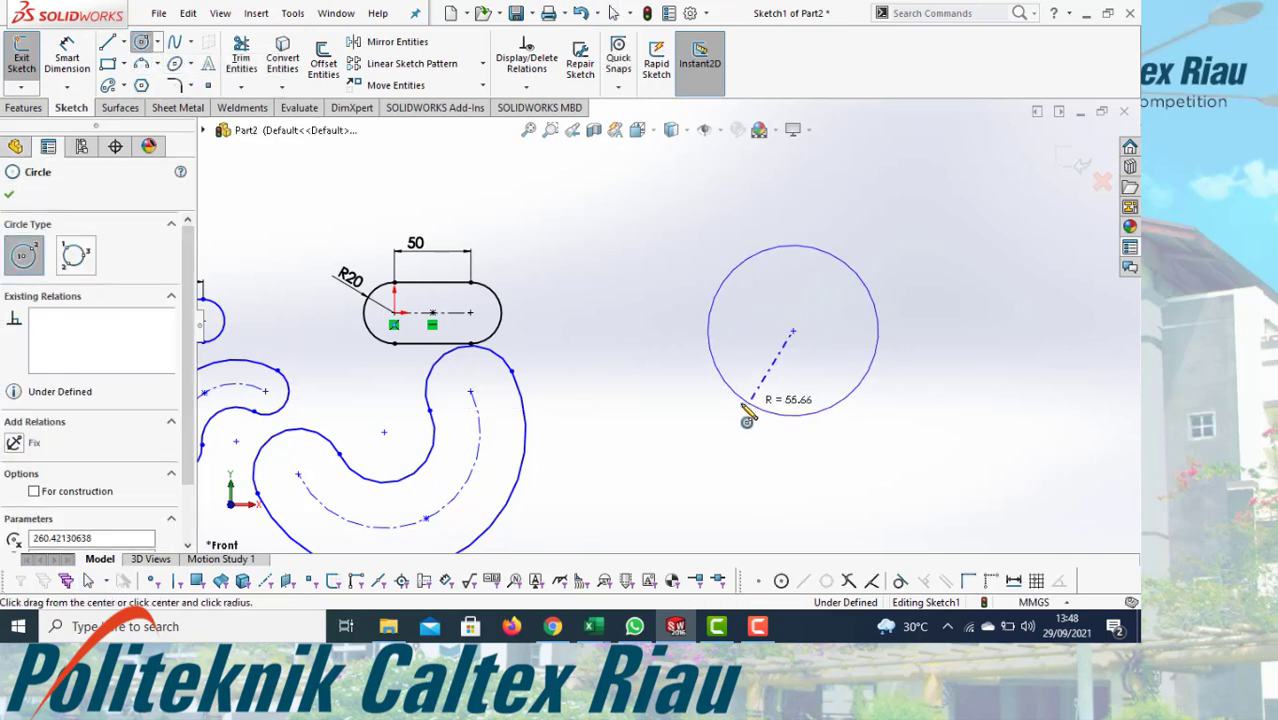
# Add a diameter dimension to the new circle and set it to 10 mm.
pyautogui.click(68, 50)
pyautogui.click(715, 287)
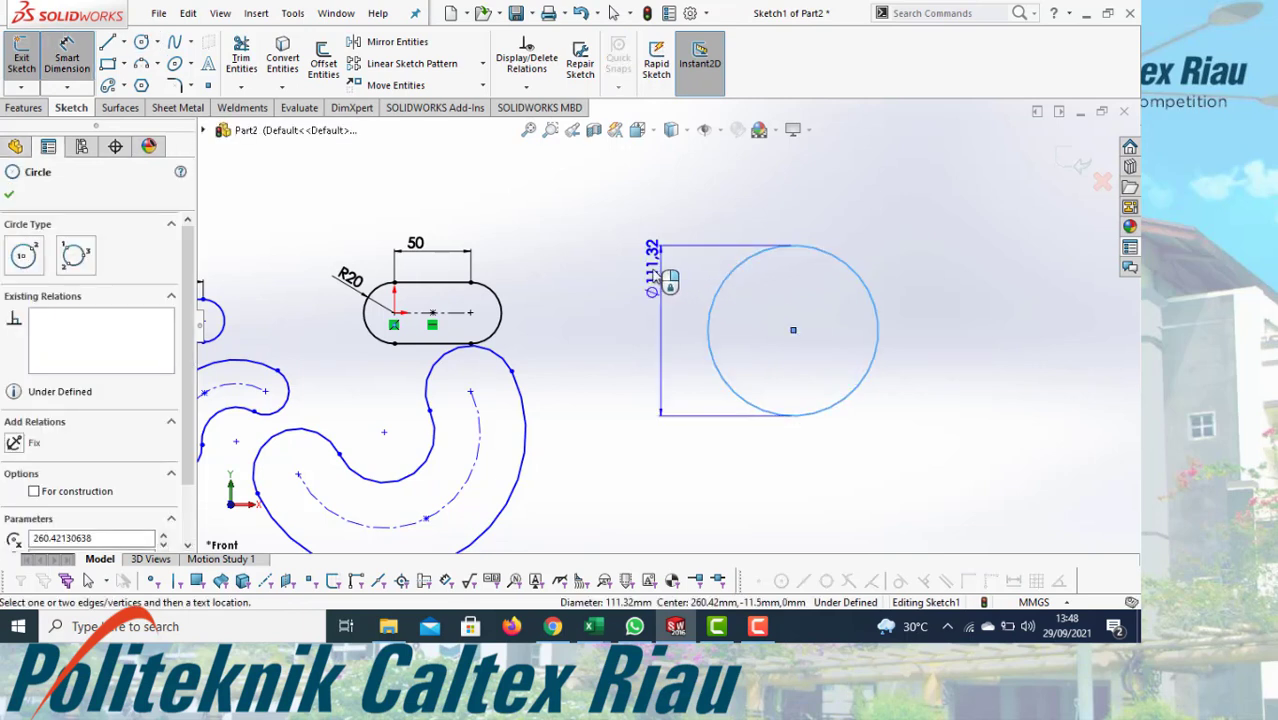
pyautogui.click(655, 277)
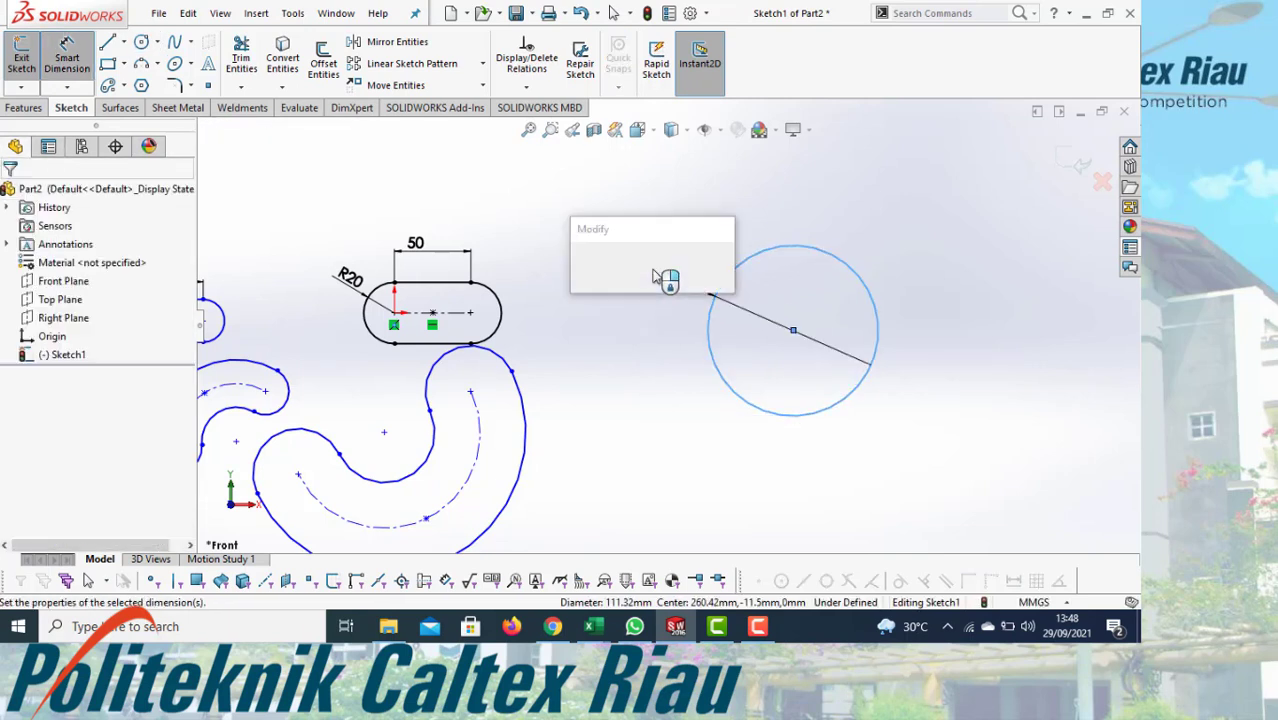
pyautogui.press('Return')
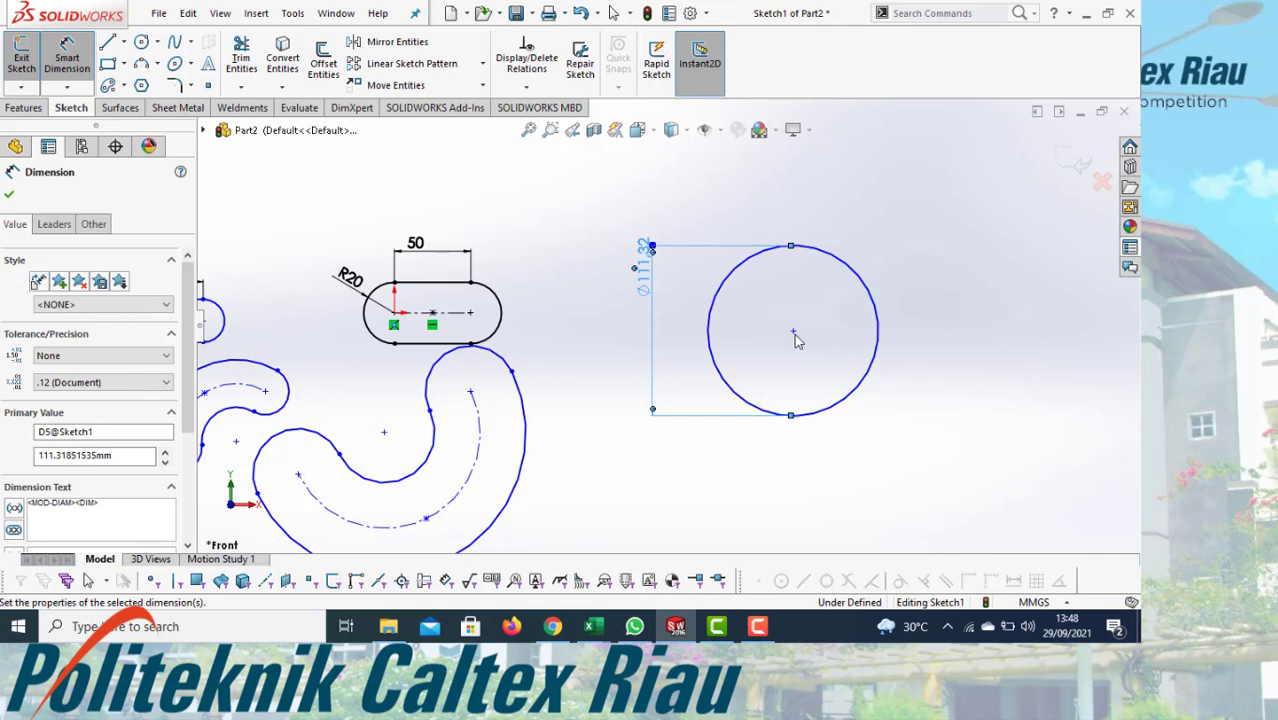
pyautogui.scroll(-3, 805, 329)
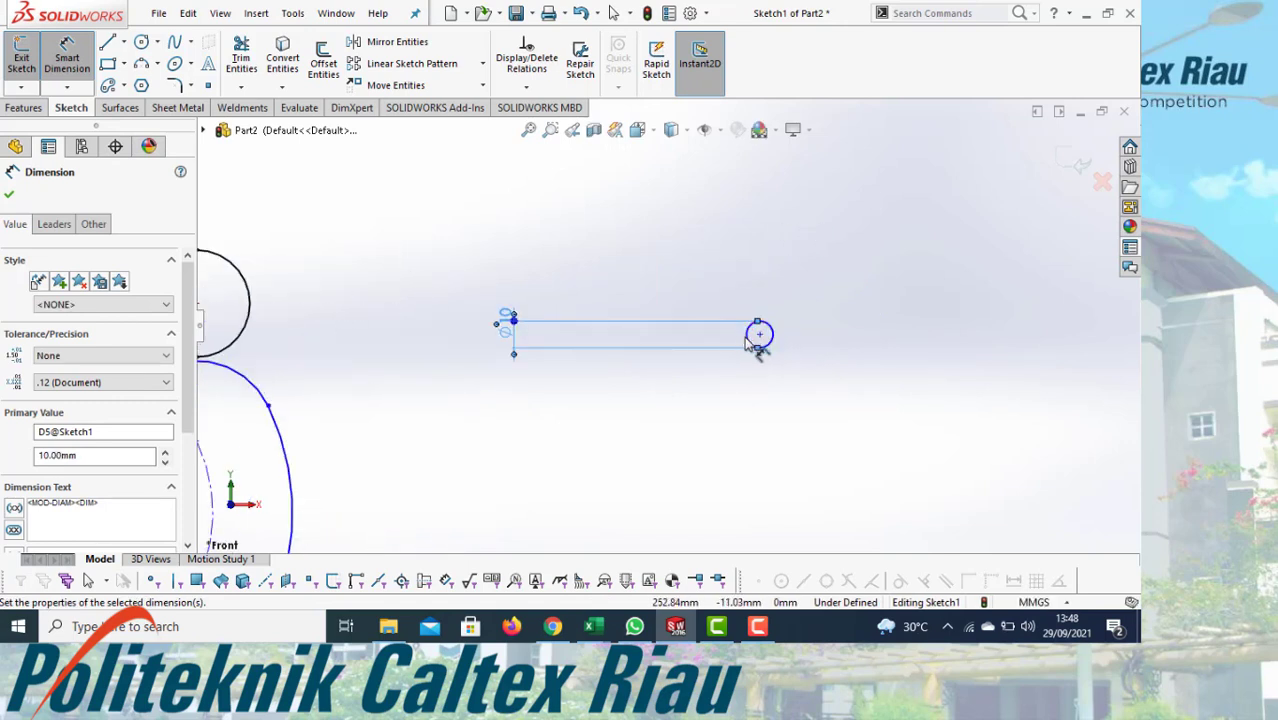
pyautogui.scroll(1, 765, 345)
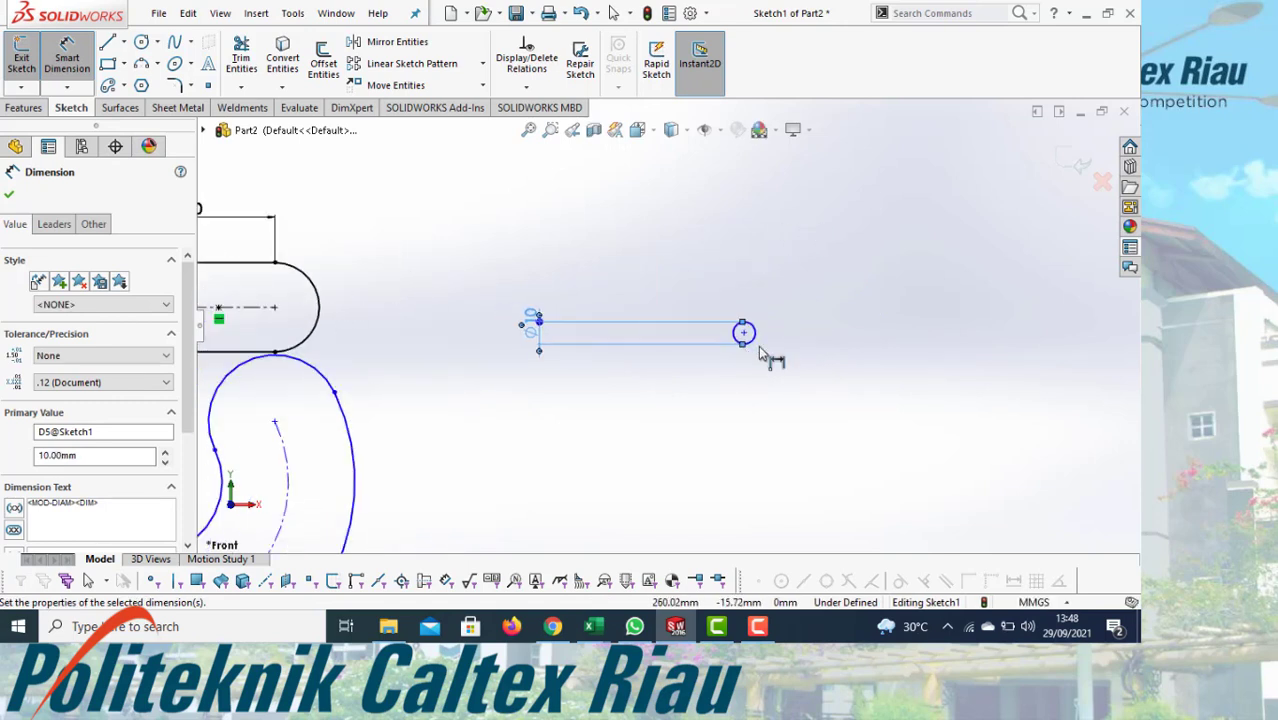
# Sketch a three-point perimeter circle of about 26 mm radius below the 10 mm circle.
pyautogui.click(157, 42)
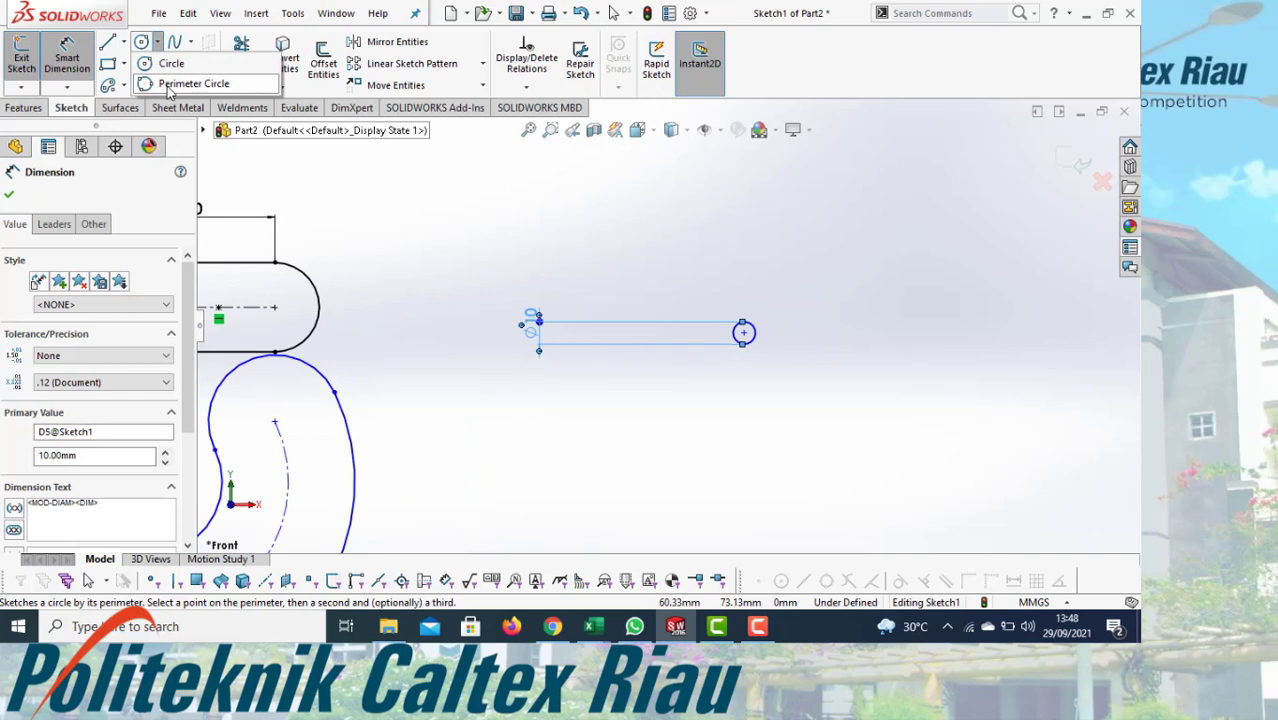
pyautogui.click(168, 84)
pyautogui.click(657, 460)
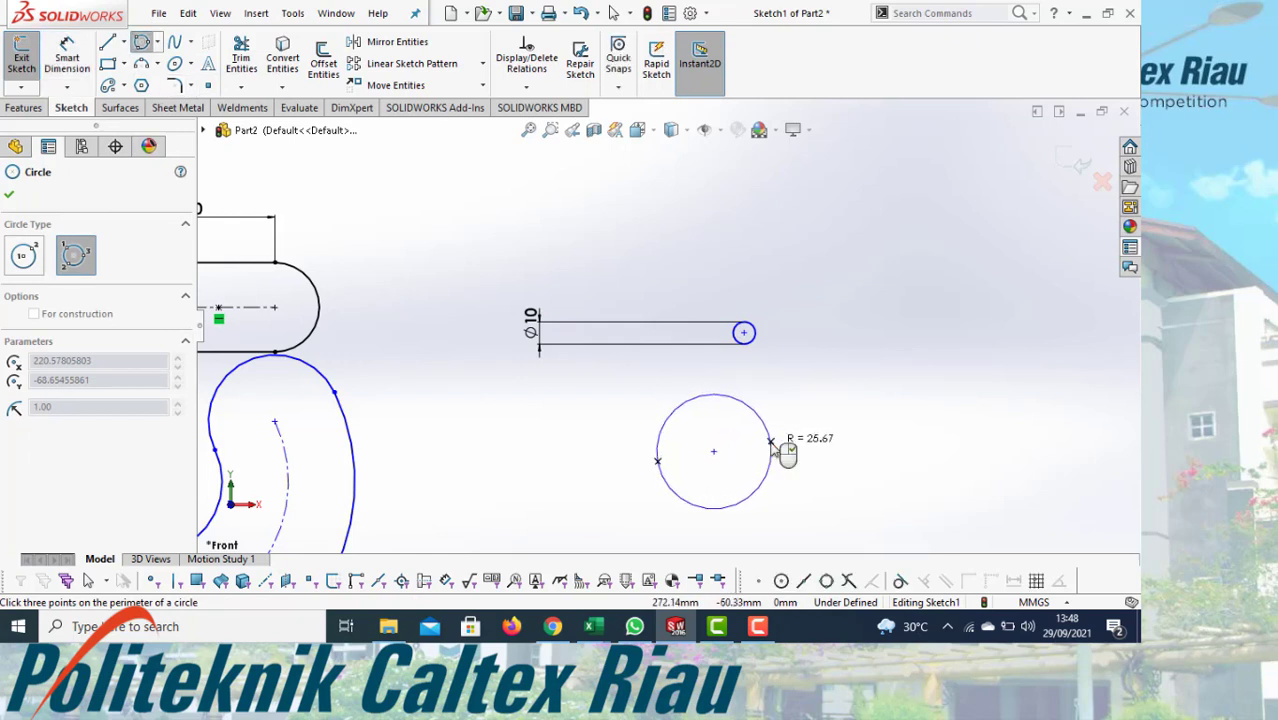
pyautogui.click(771, 443)
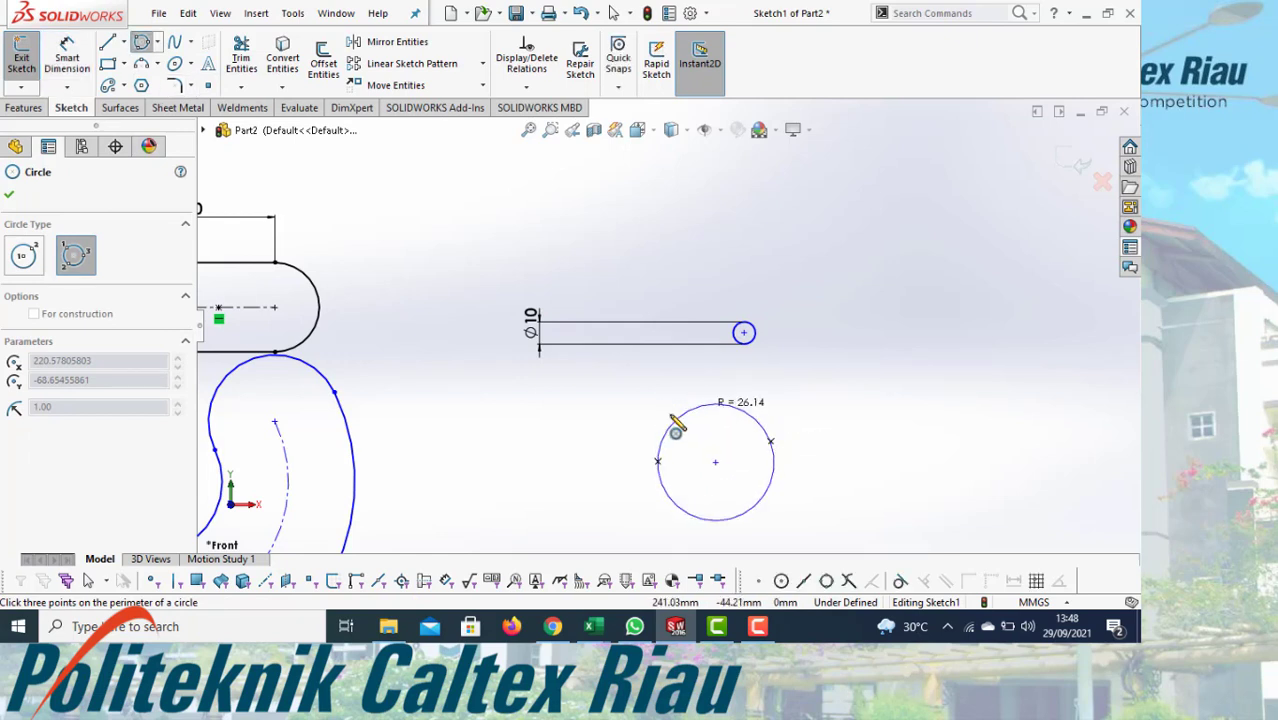
pyautogui.click(717, 503)
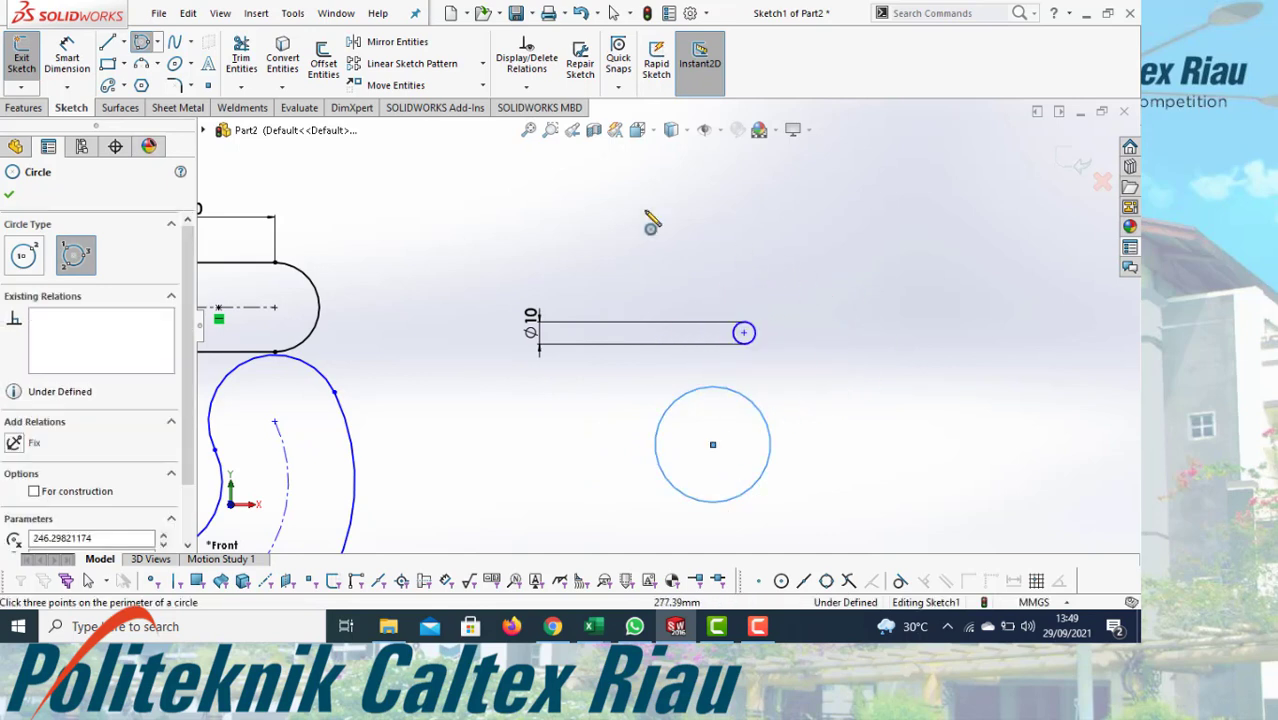
pyautogui.click(156, 48)
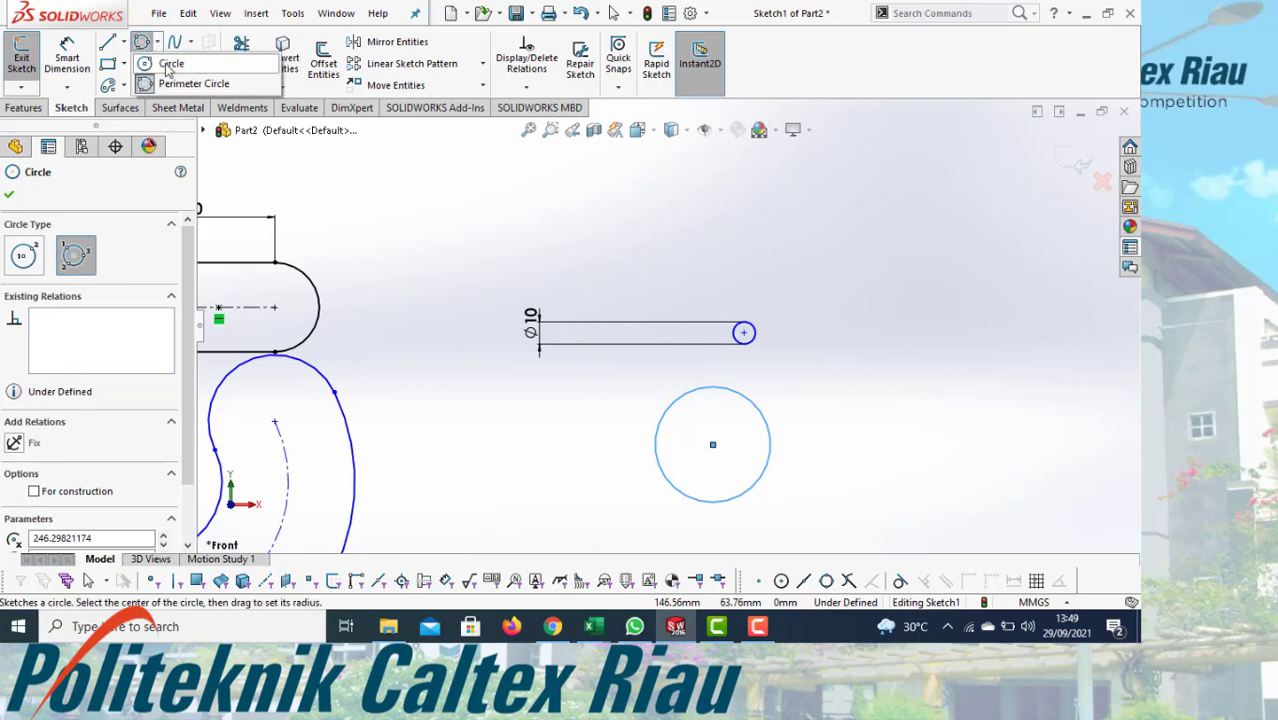
pyautogui.click(170, 64)
pyautogui.scroll(5, 719, 371)
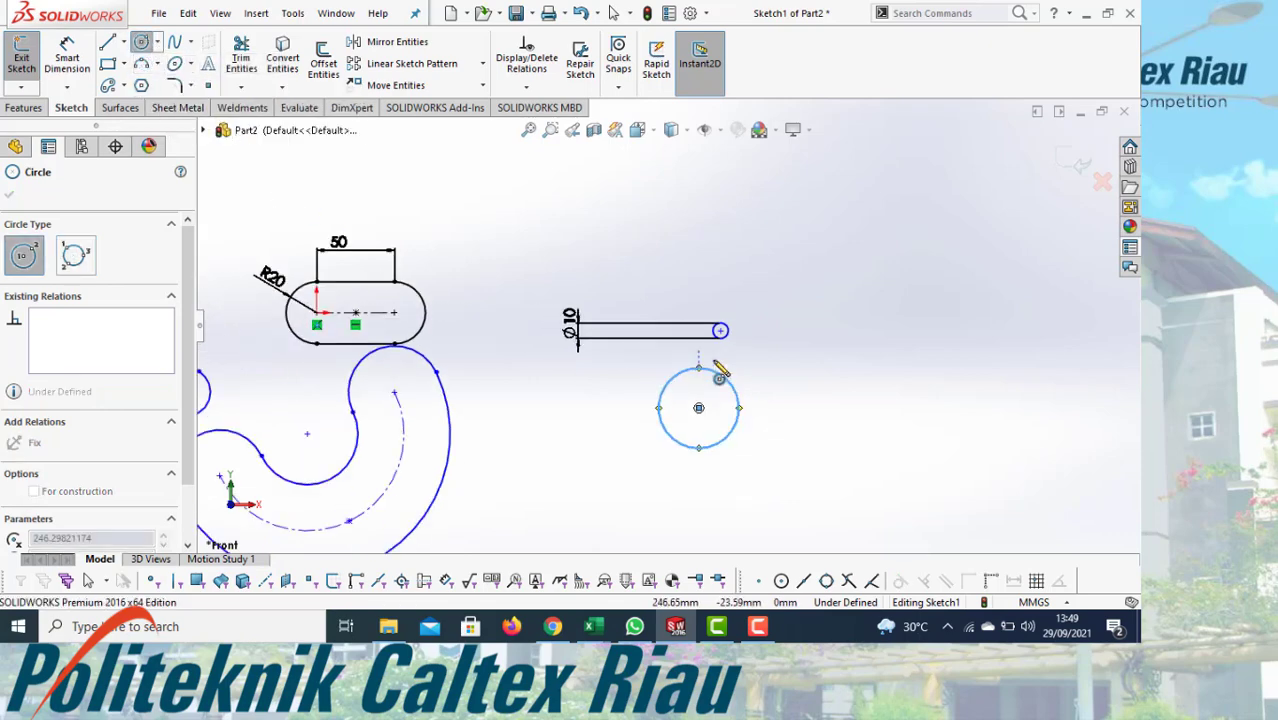
pyautogui.scroll(-2, 464, 365)
pyautogui.press('Escape')
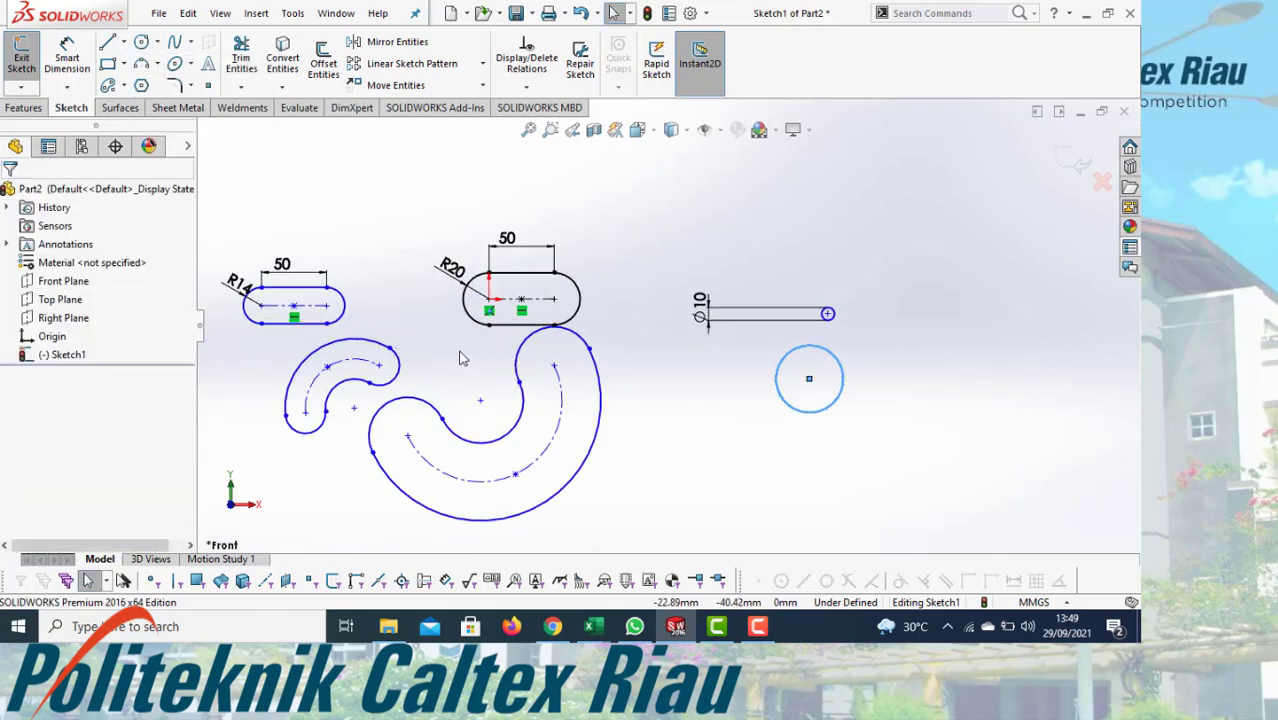